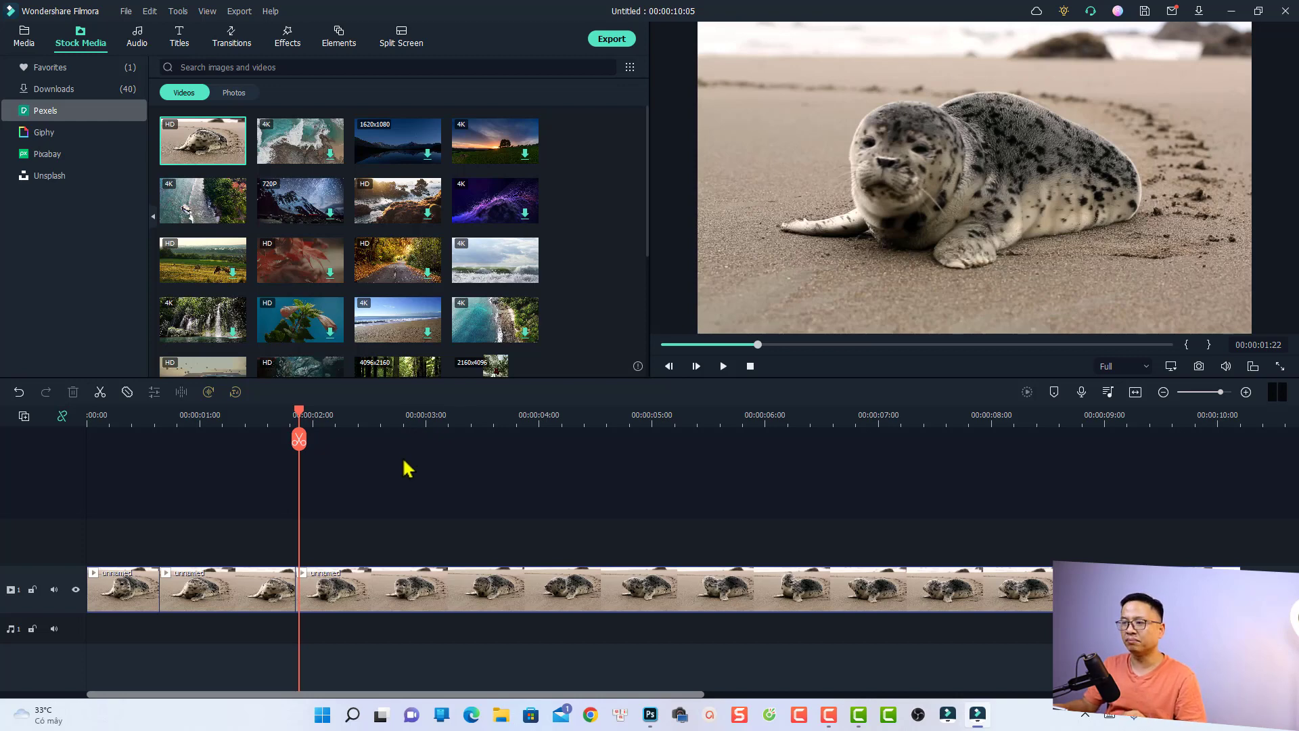
Step: Launch Settings from the Start menu and go to the Accessibility page
left_click(323, 715)
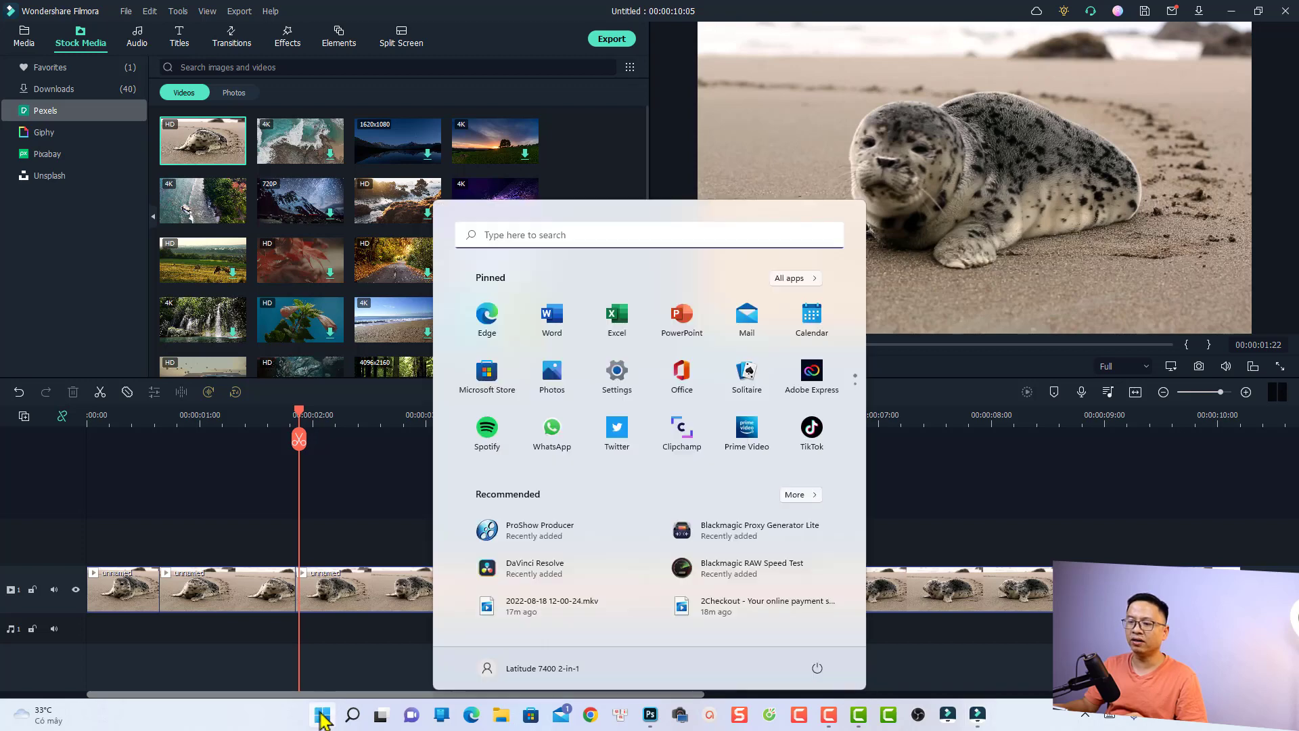
left_click(616, 396)
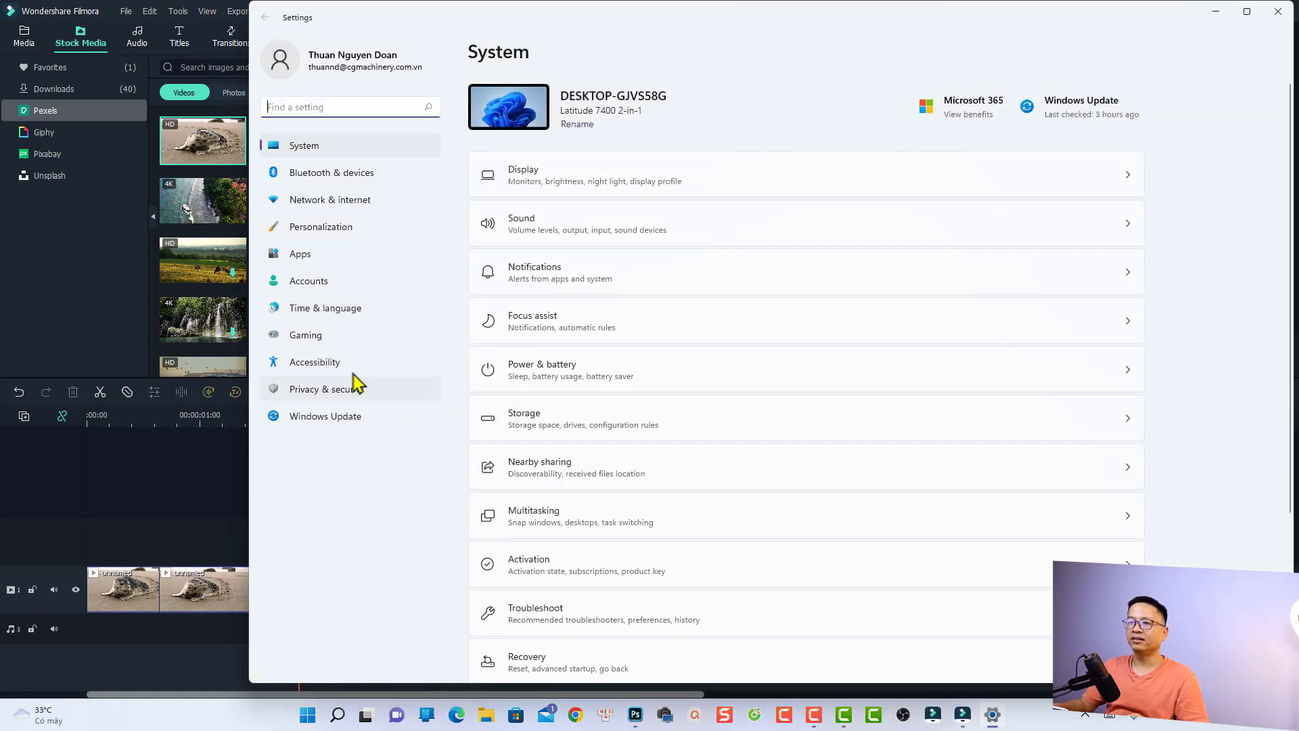
left_click(305, 365)
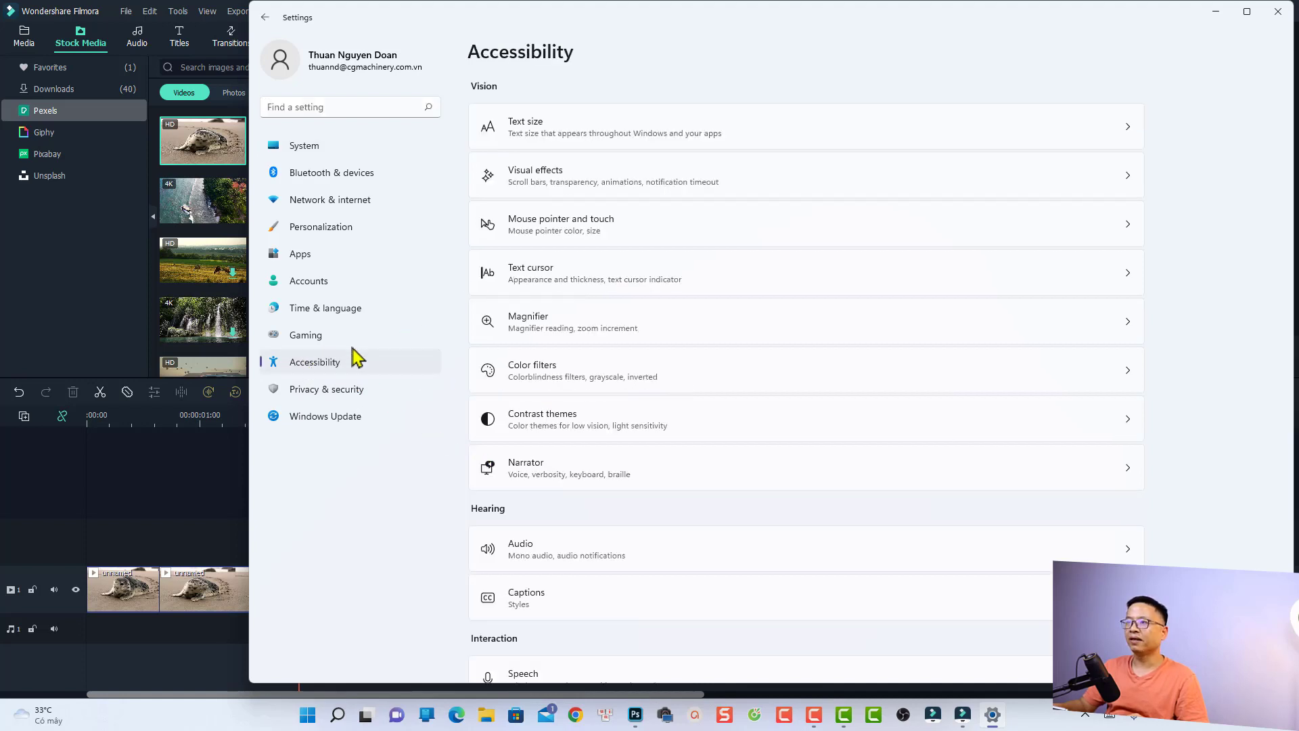
Step: On Mouse pointer and touch, try the White and Black pointer styles, then settle on Custom
left_click(548, 237)
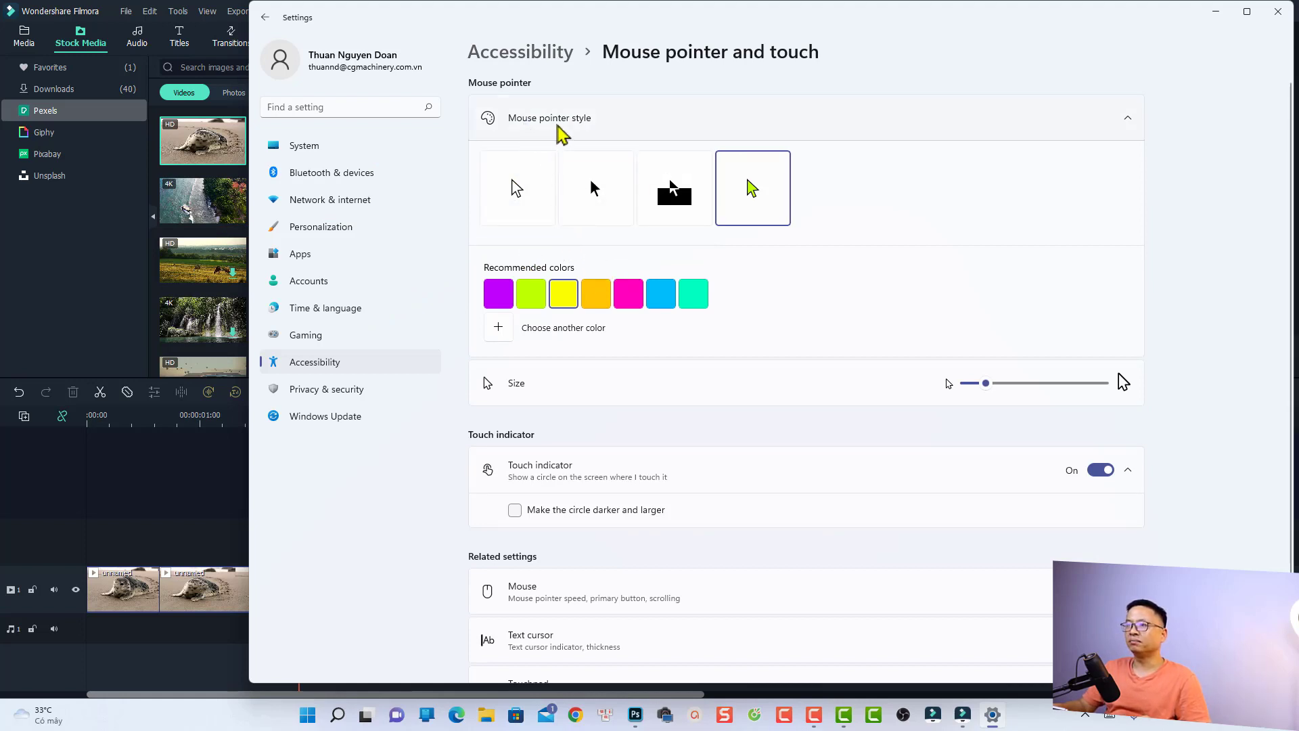
left_click(537, 203)
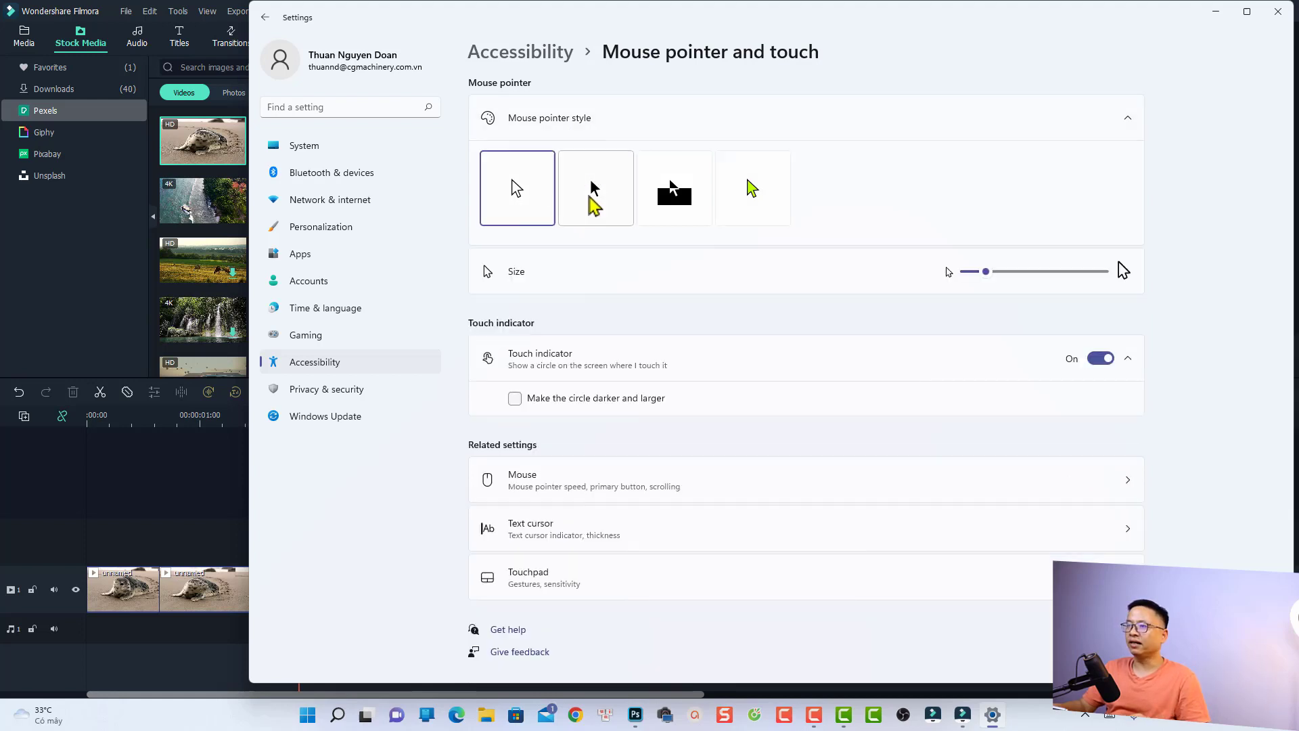
left_click(591, 199)
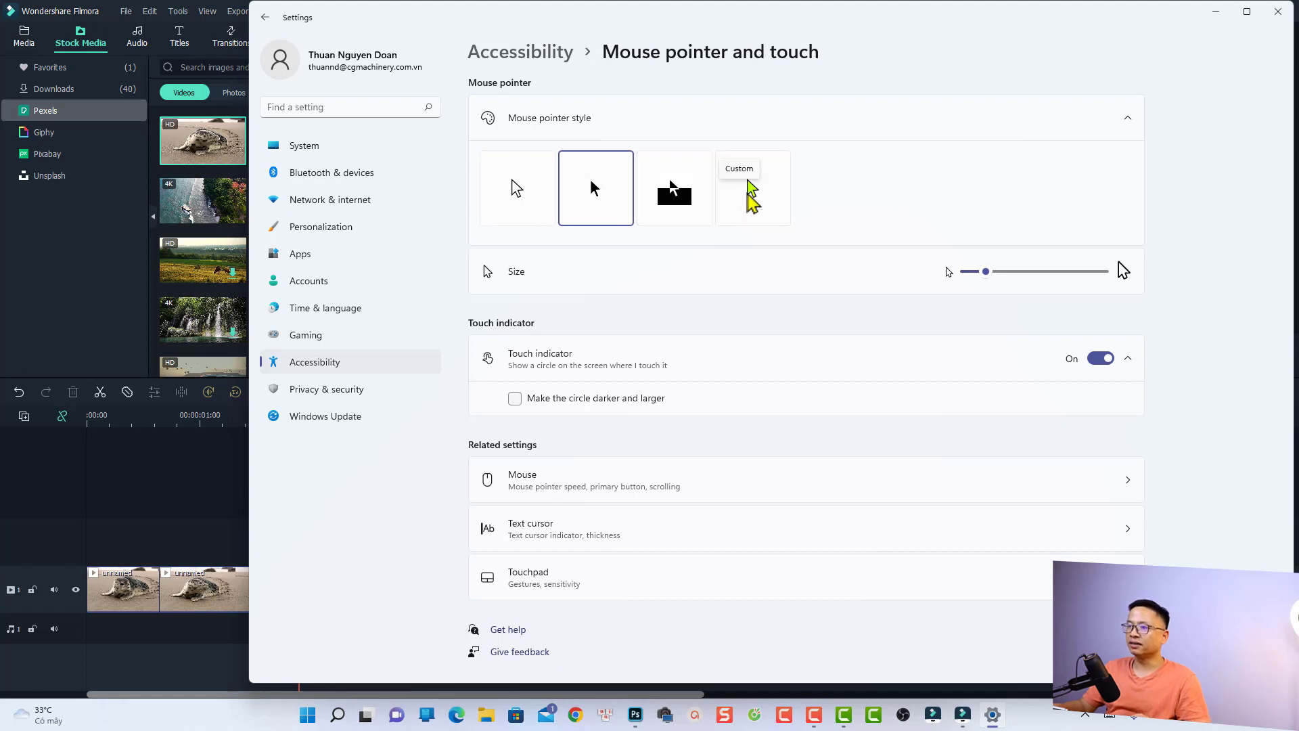
left_click(751, 197)
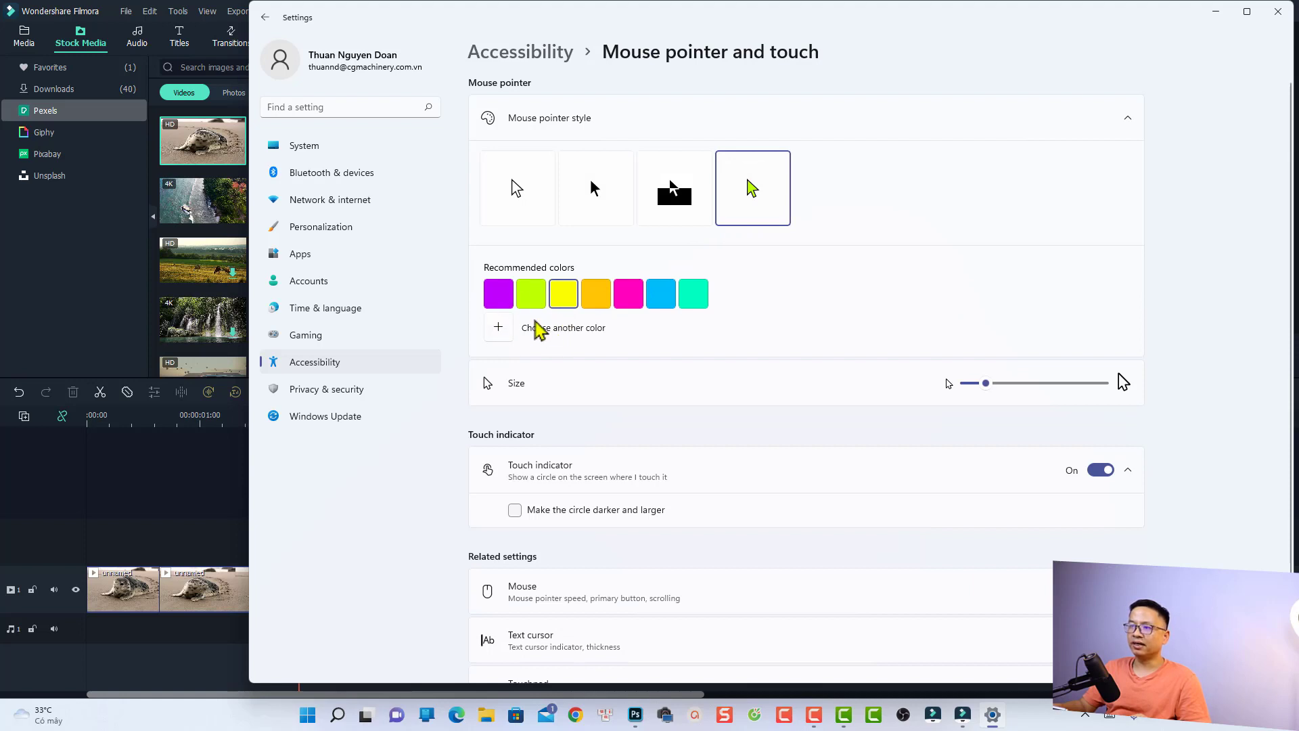
Step: Try the purple, lime and yellow recommended pointer colours, ending on blue
left_click(499, 295)
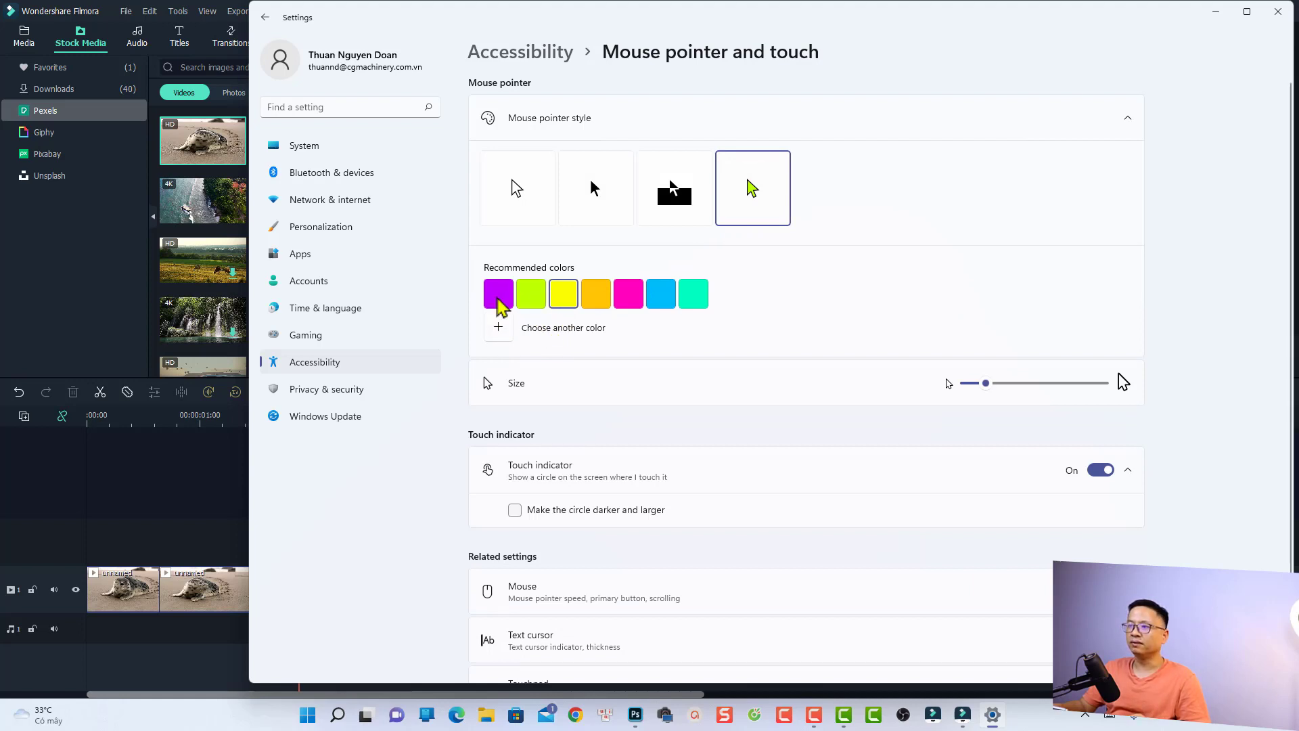
left_click(537, 308)
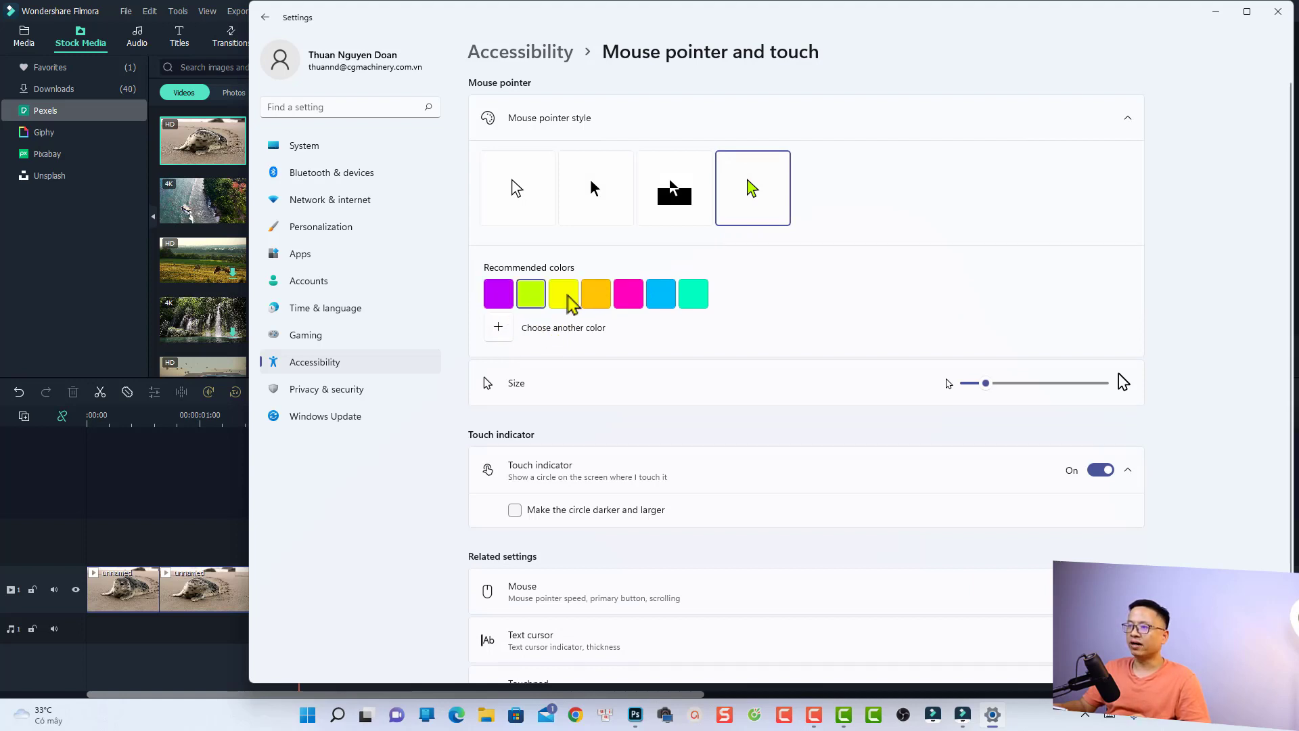
left_click(577, 302)
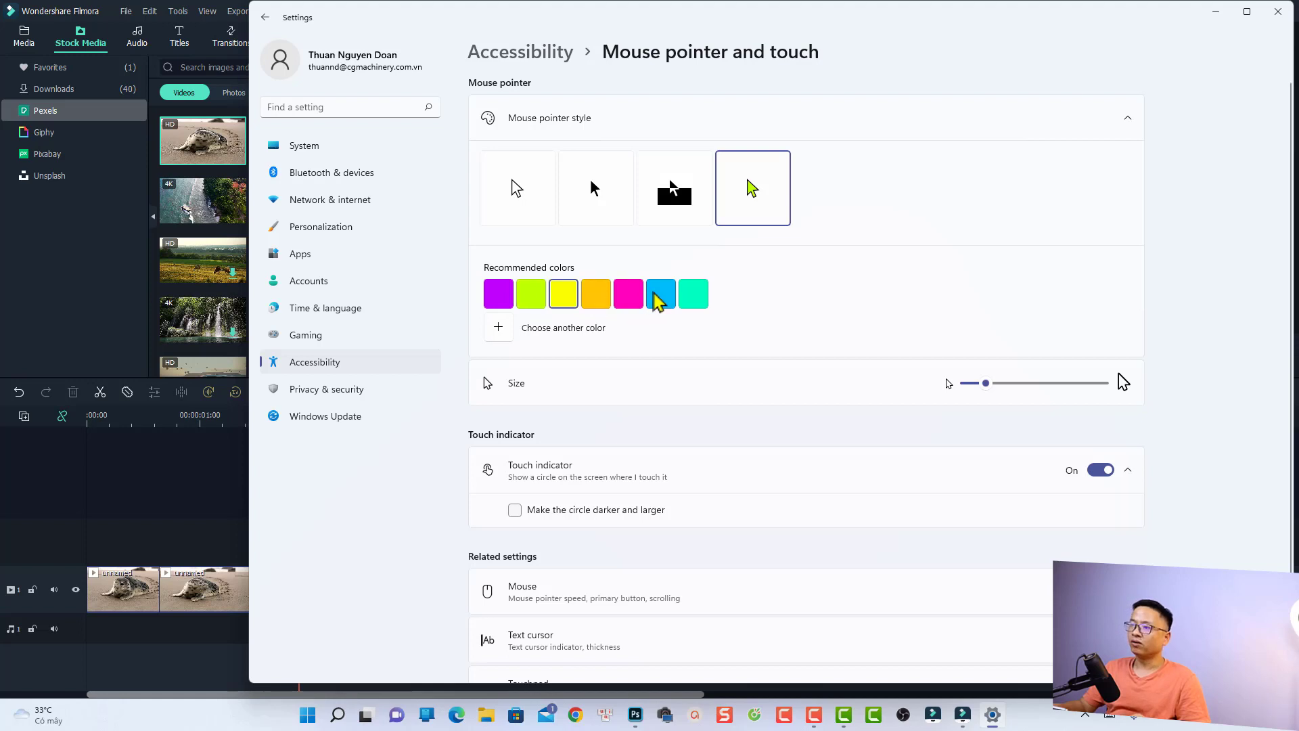
left_click(660, 298)
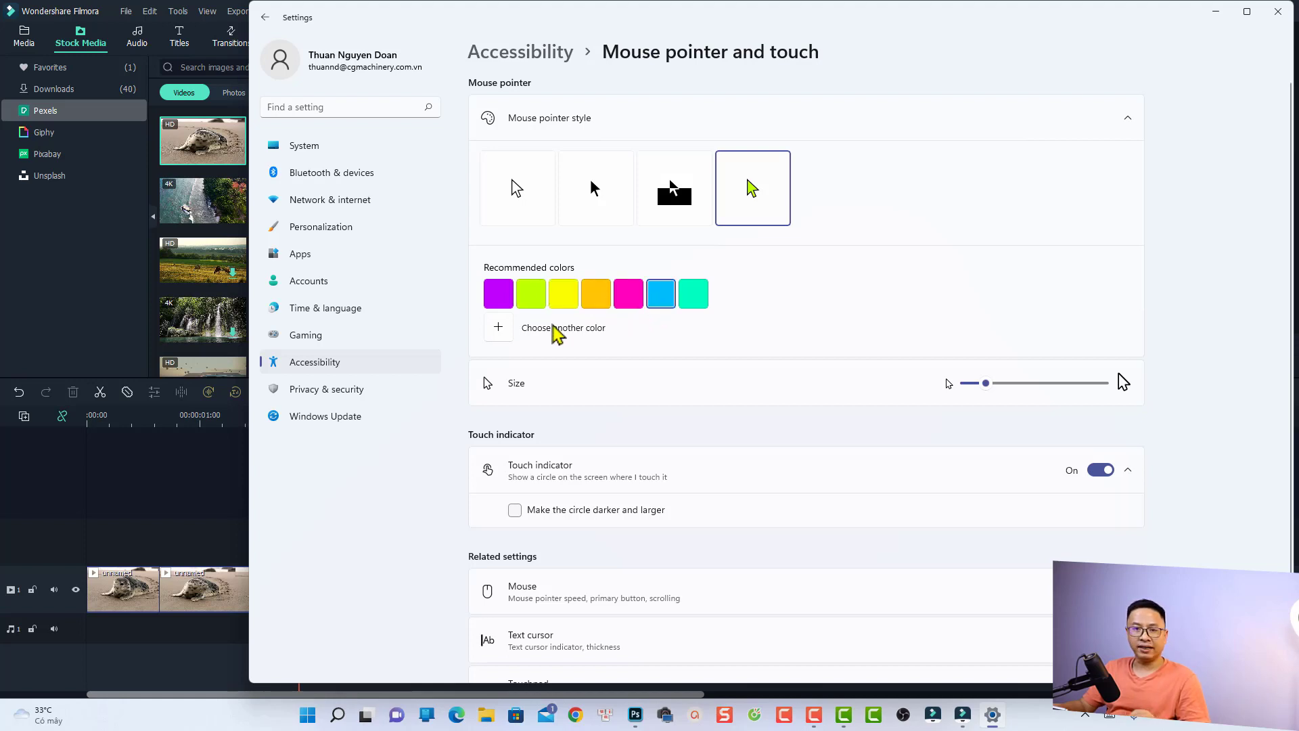
Step: Create a custom yellow pointer colour, hex #F1FA09, in the colour picker and confirm it
left_click(500, 329)
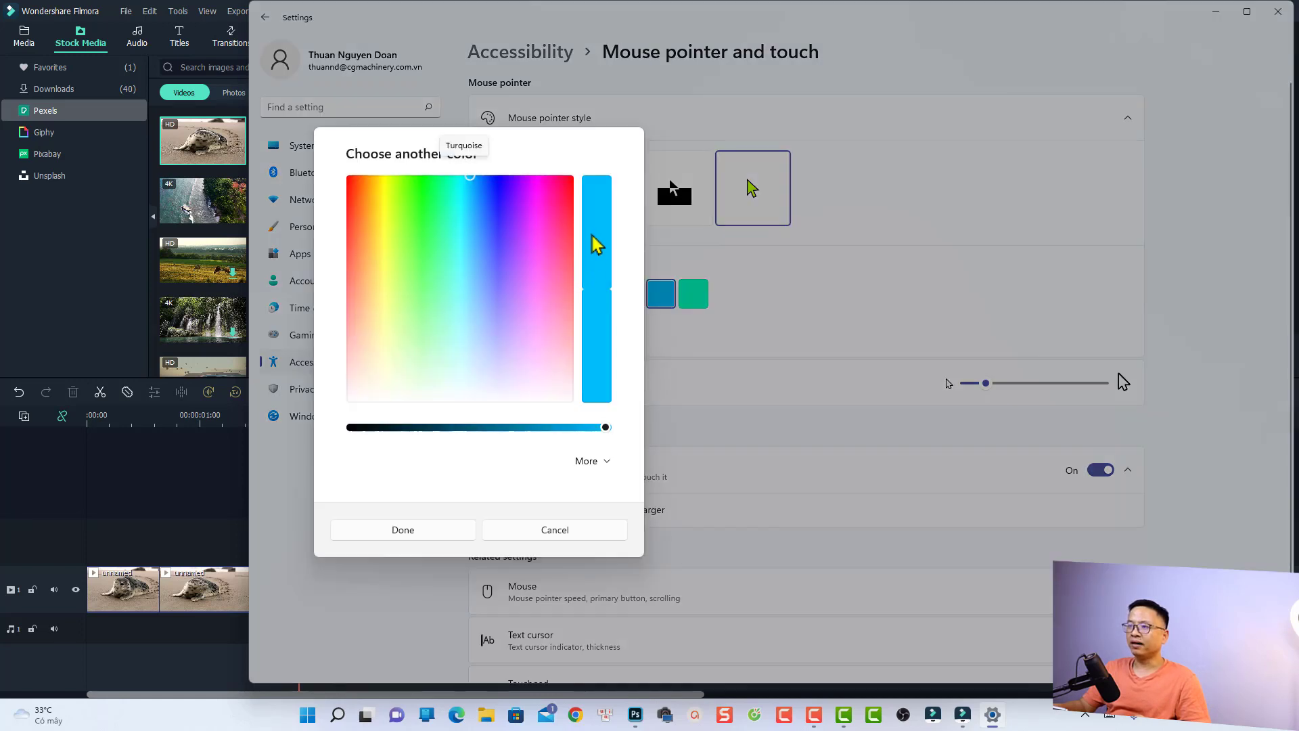
left_click(542, 209)
left_click_drag(517, 211, 388, 185)
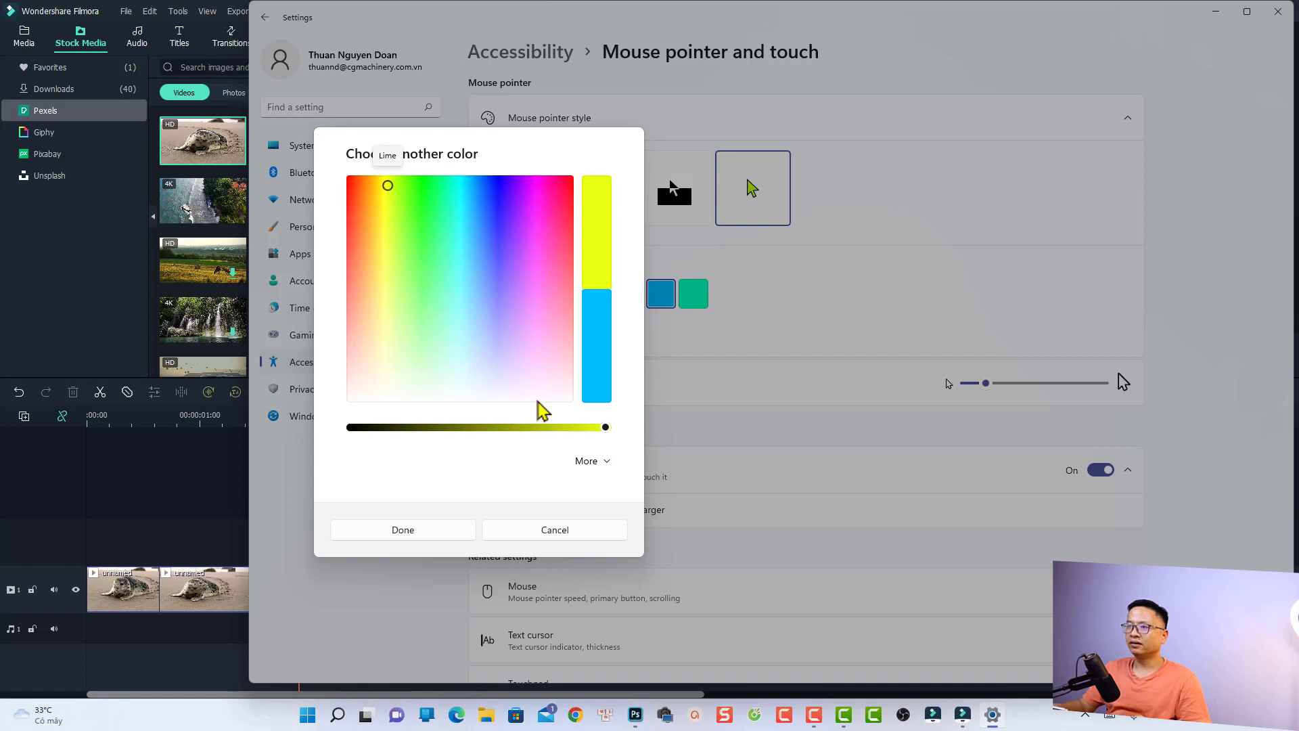
mouse_move(606, 426)
left_mouse_down()
mouse_move(519, 427)
mouse_move(599, 429)
left_mouse_up()
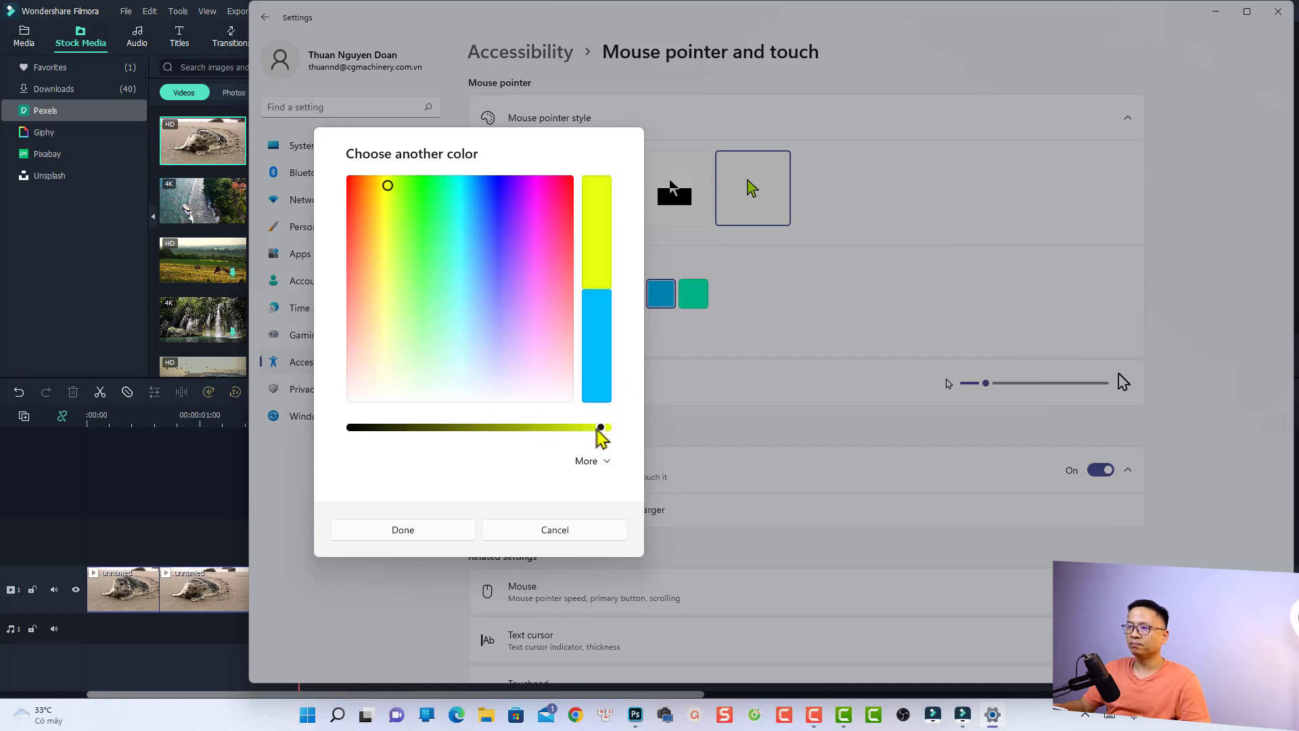
left_click(606, 463)
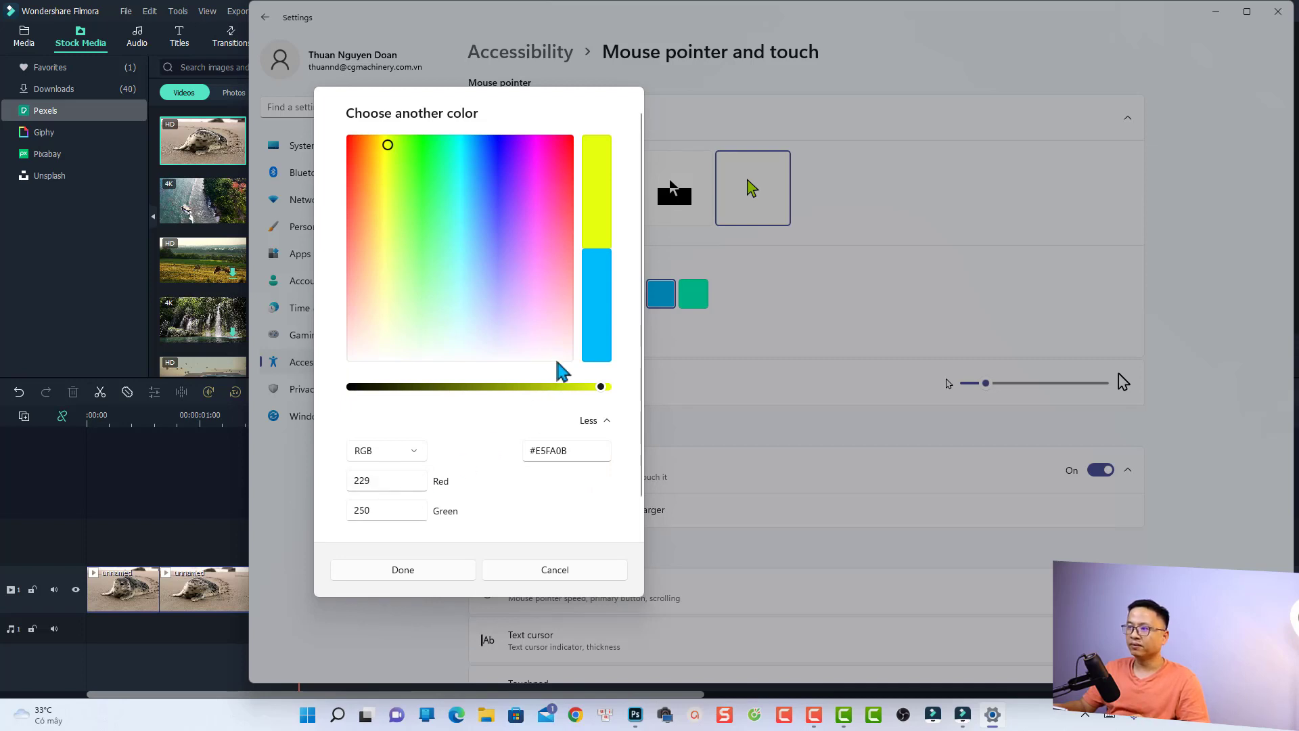
left_click(385, 143)
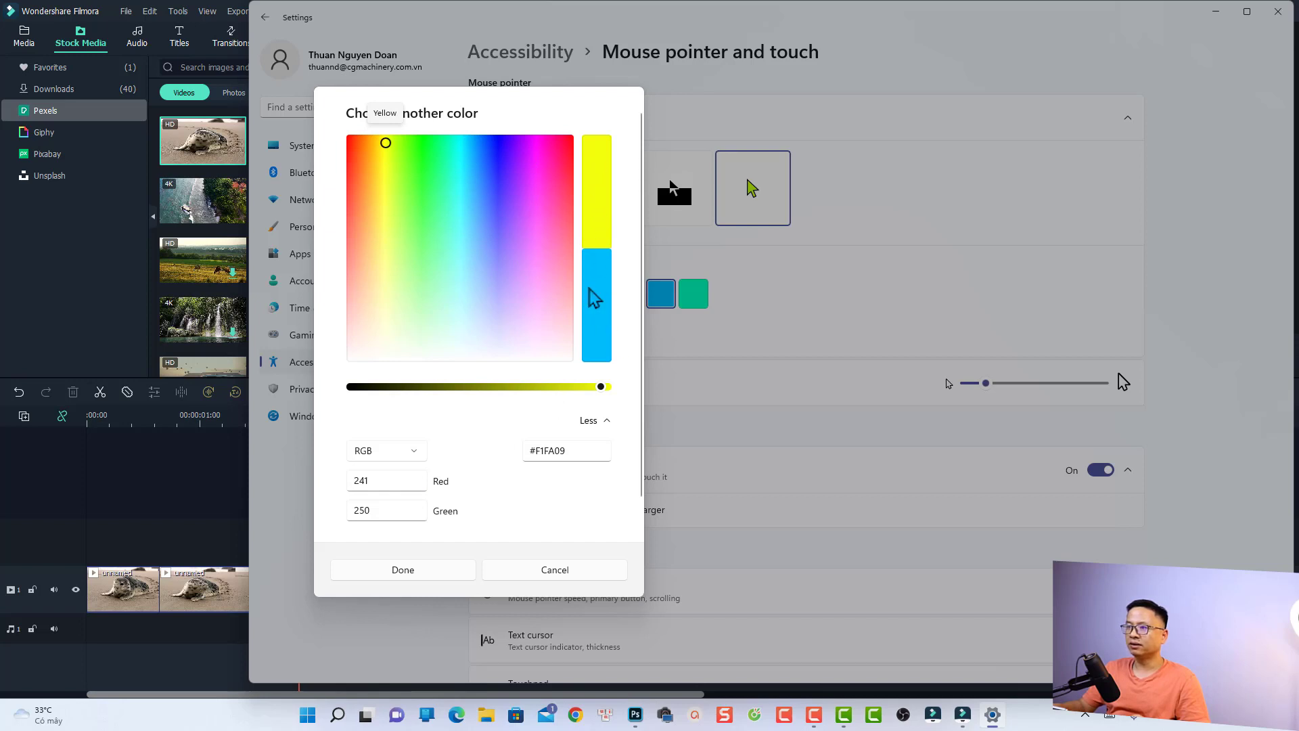
left_click(420, 576)
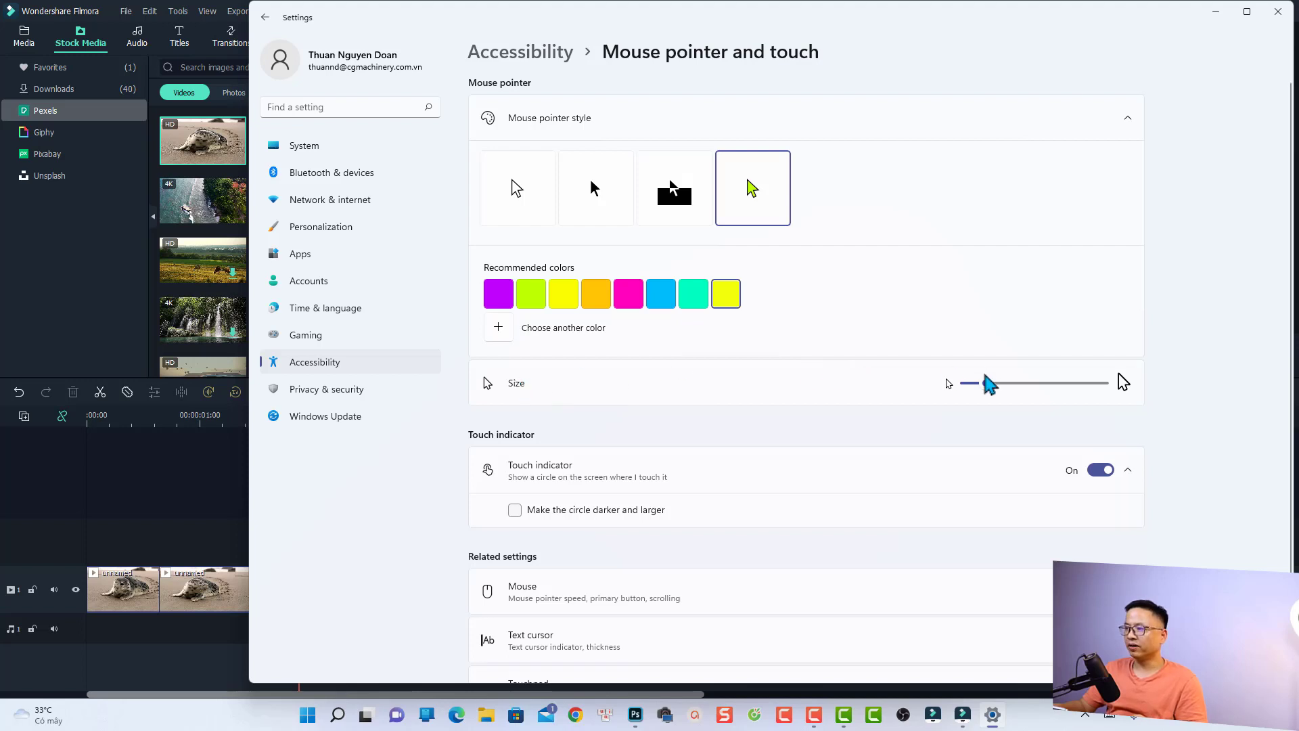
left_click_drag(985, 383, 964, 383)
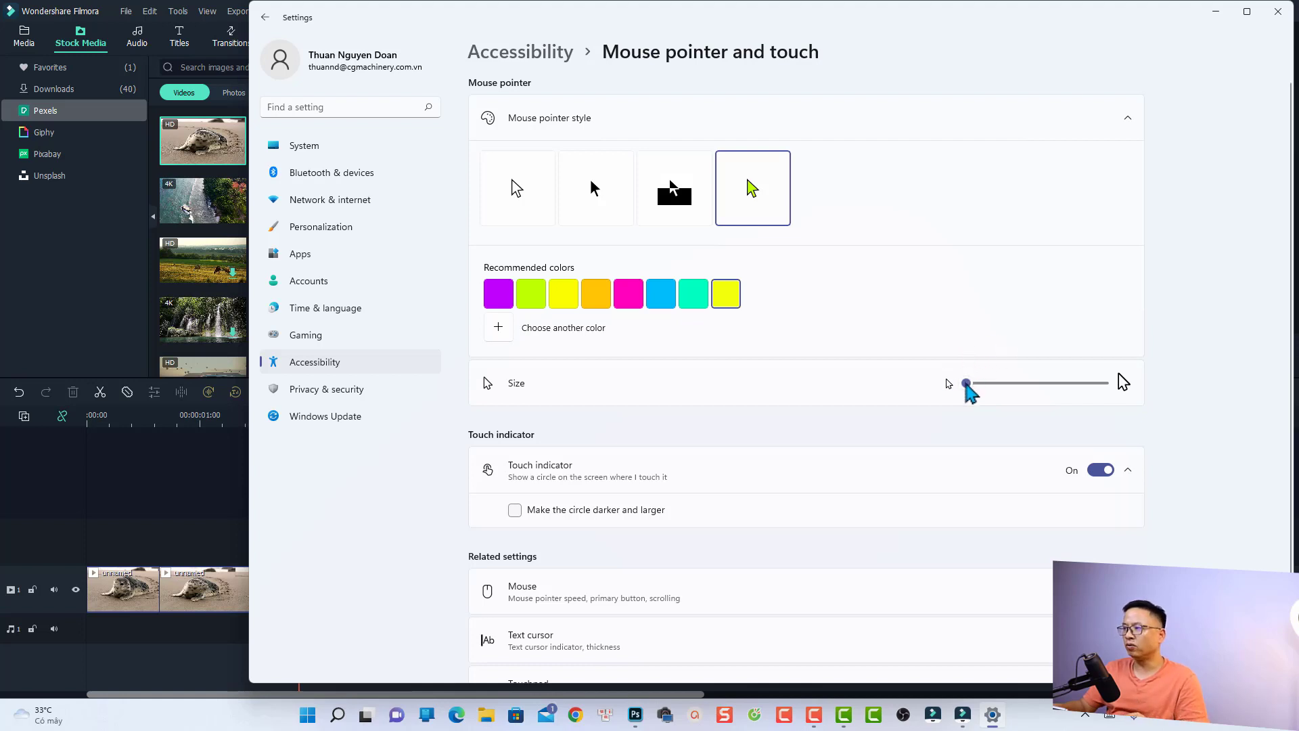
left_click_drag(965, 383, 980, 383)
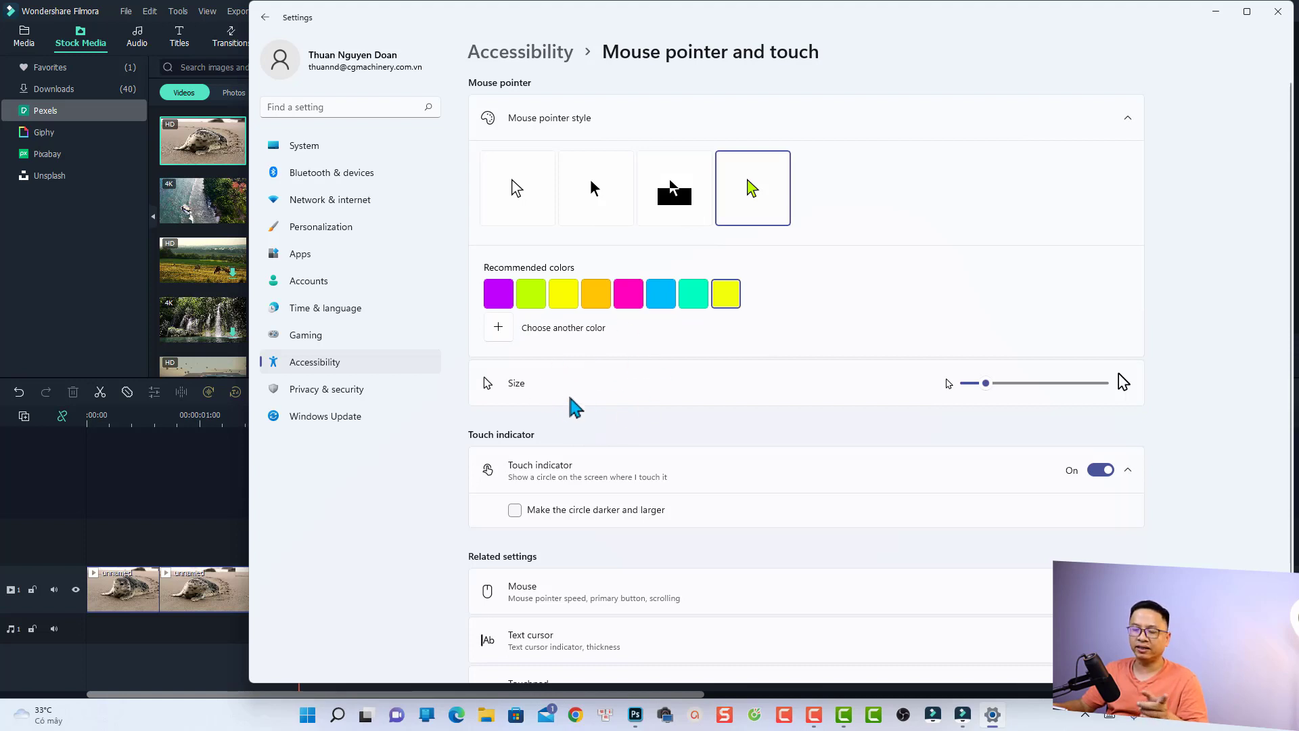
scroll(619, 491, "down", 2)
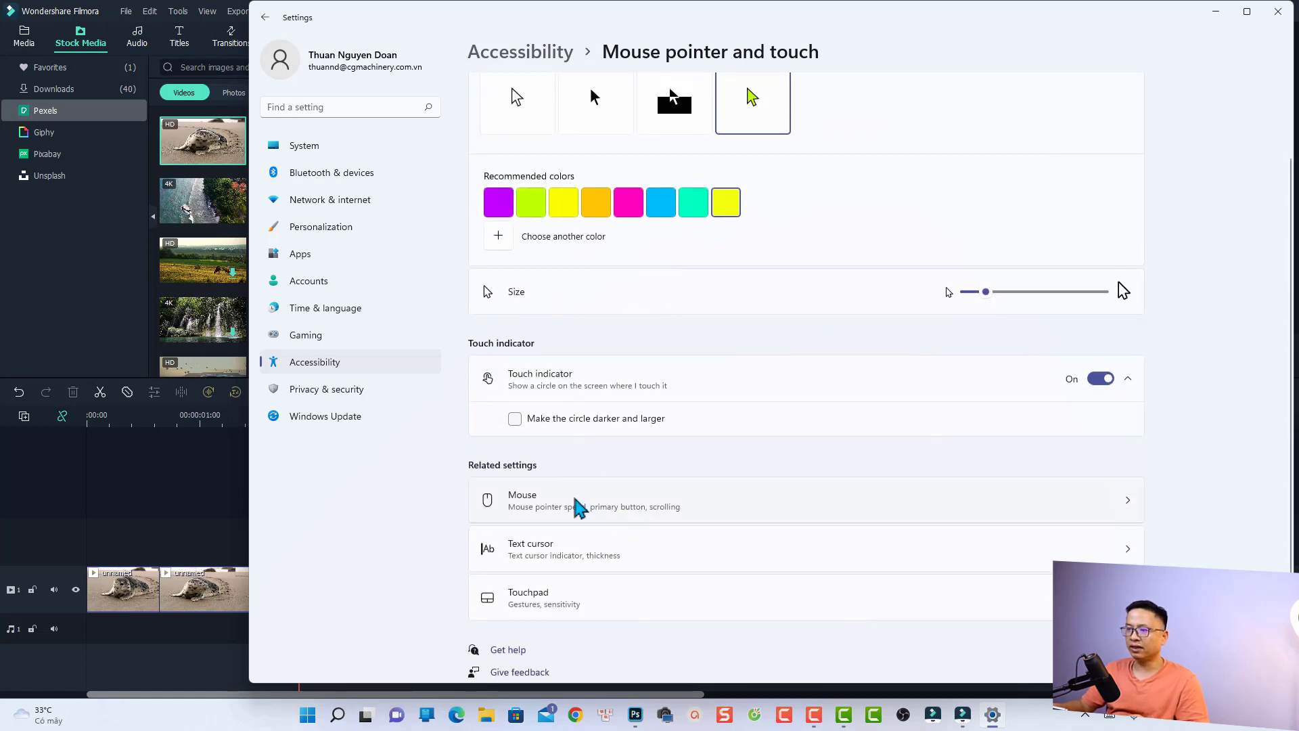
Step: Open Mouse Properties from Mouse > Additional mouse settings and show its Pointers list
left_click(579, 508)
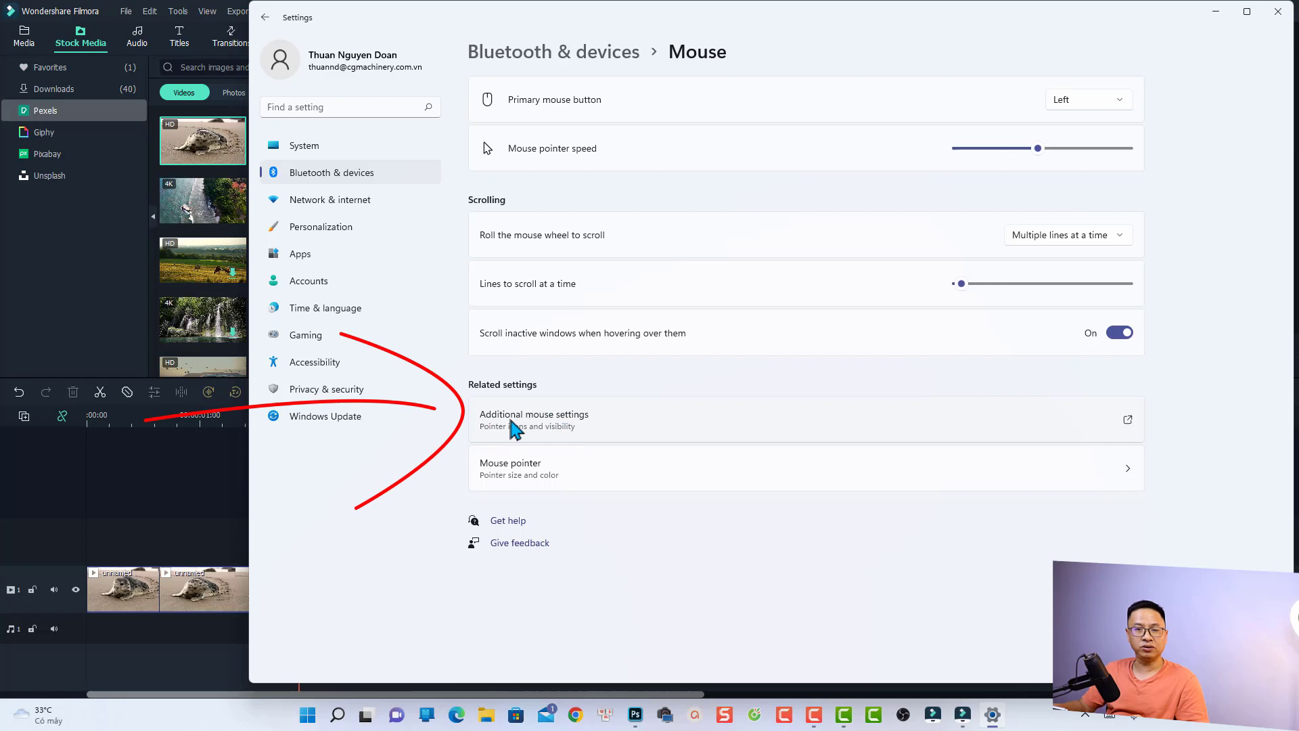
left_click(553, 433)
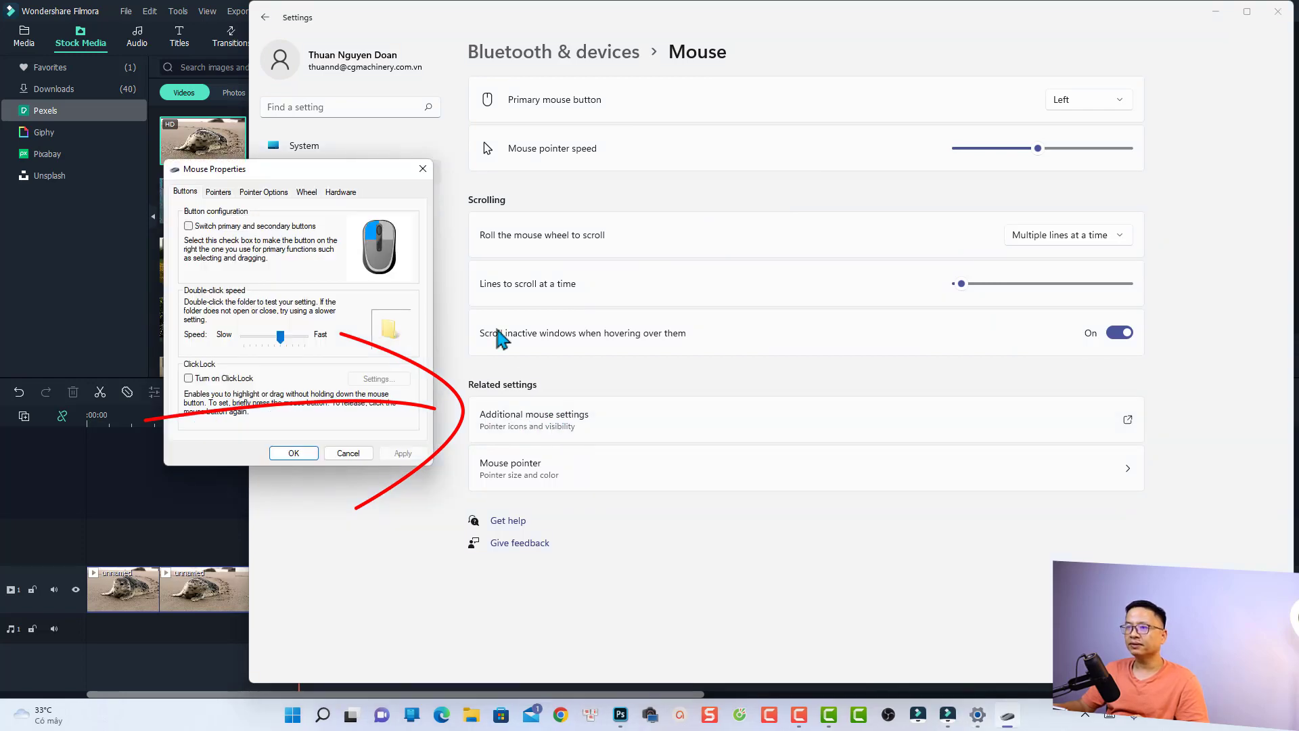
left_click_drag(212, 170, 416, 143)
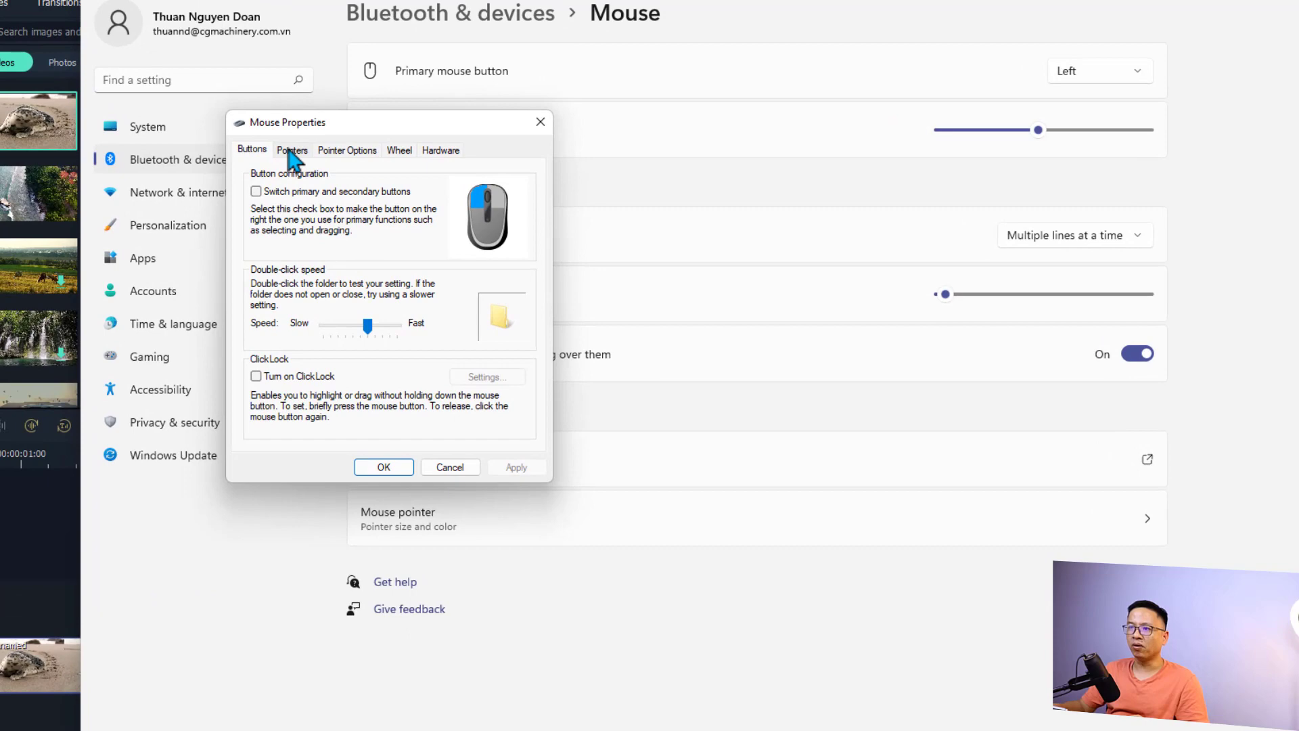
left_click(291, 152)
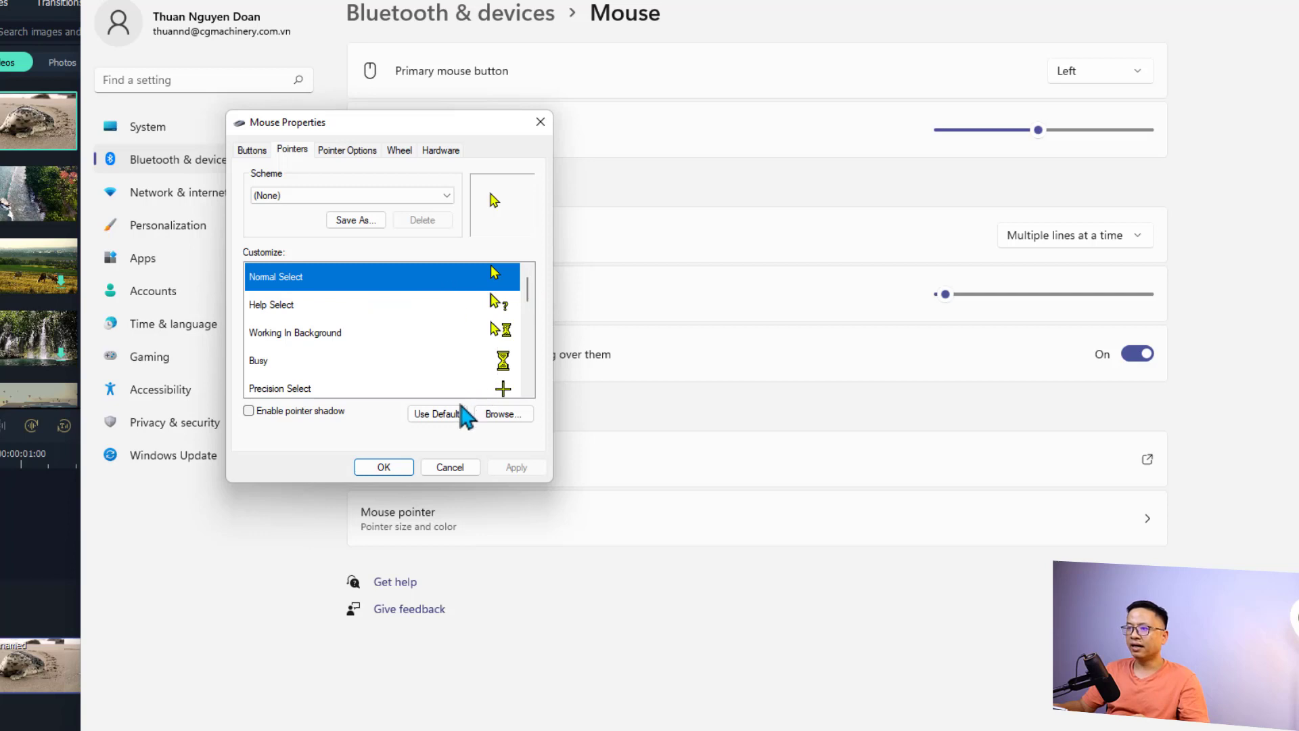
Step: Assign the aero_busy.ani circle cursor to Normal Select and apply it
left_click(493, 417)
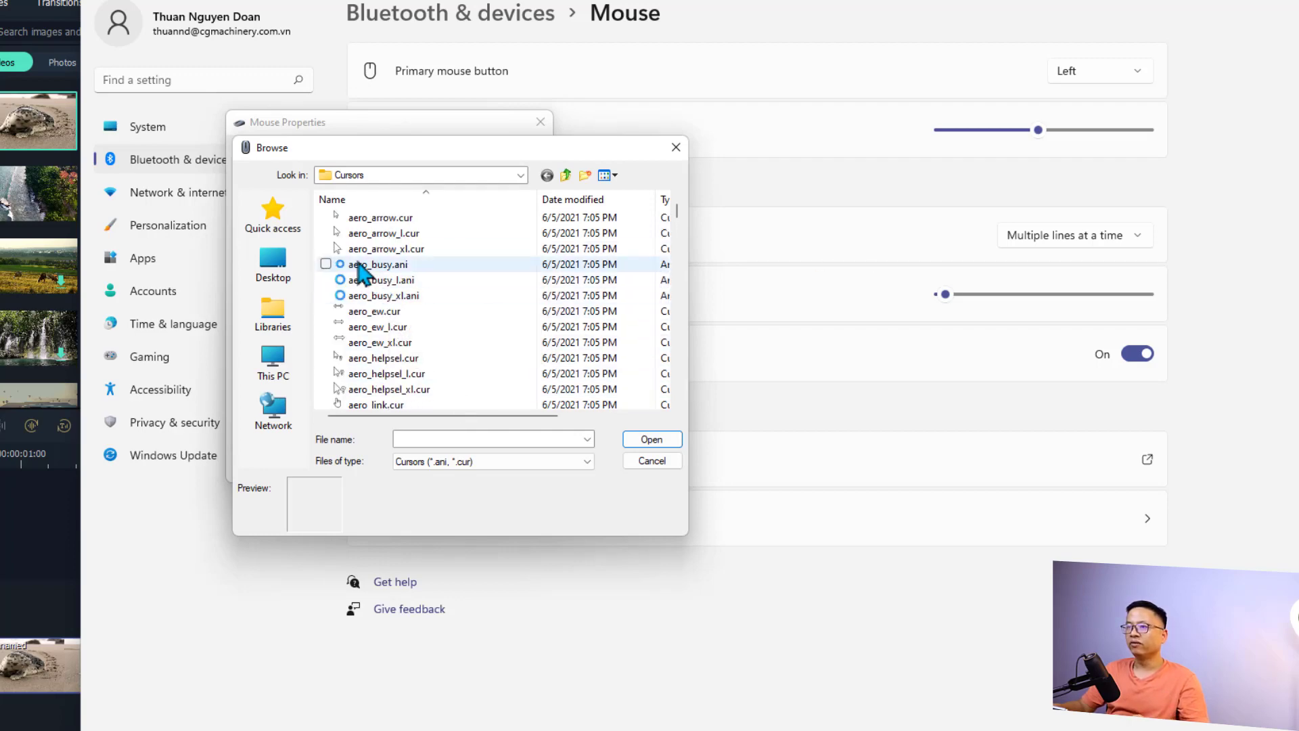
left_click(363, 273)
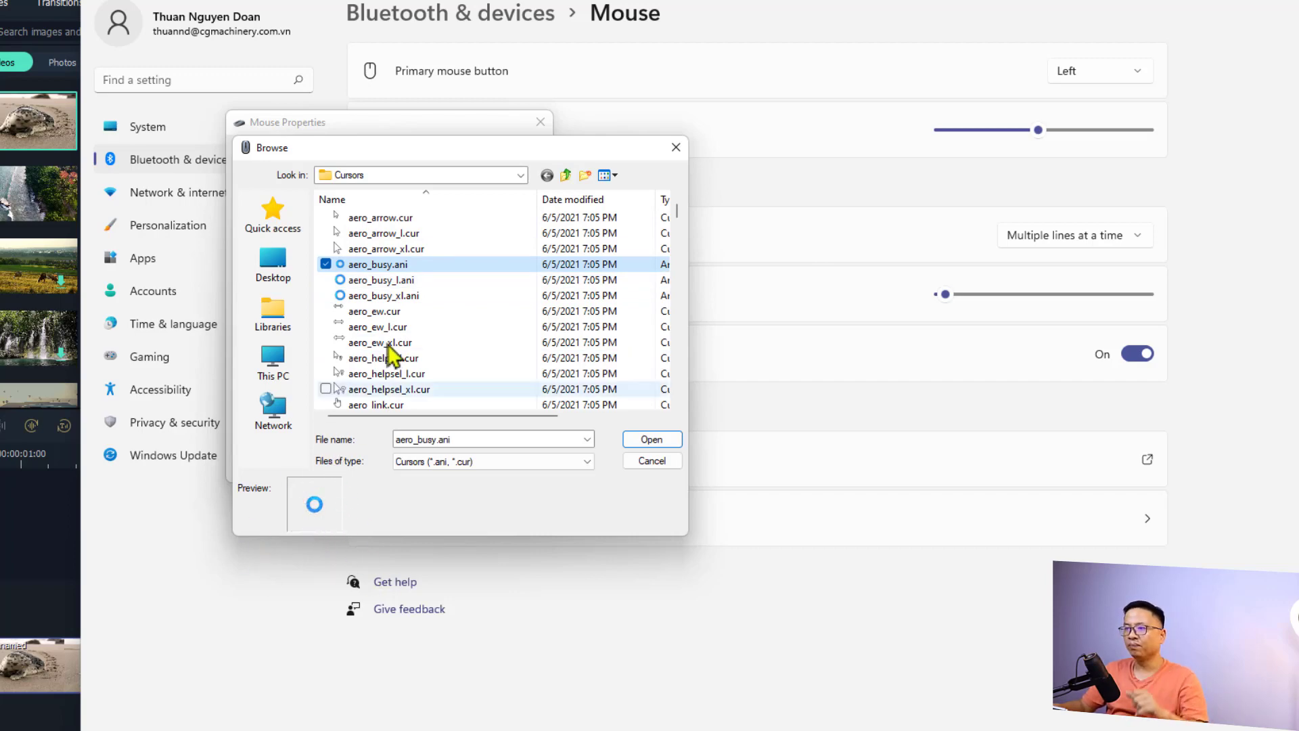
scroll(397, 328, "down", 5)
scroll(406, 341, "up", 3)
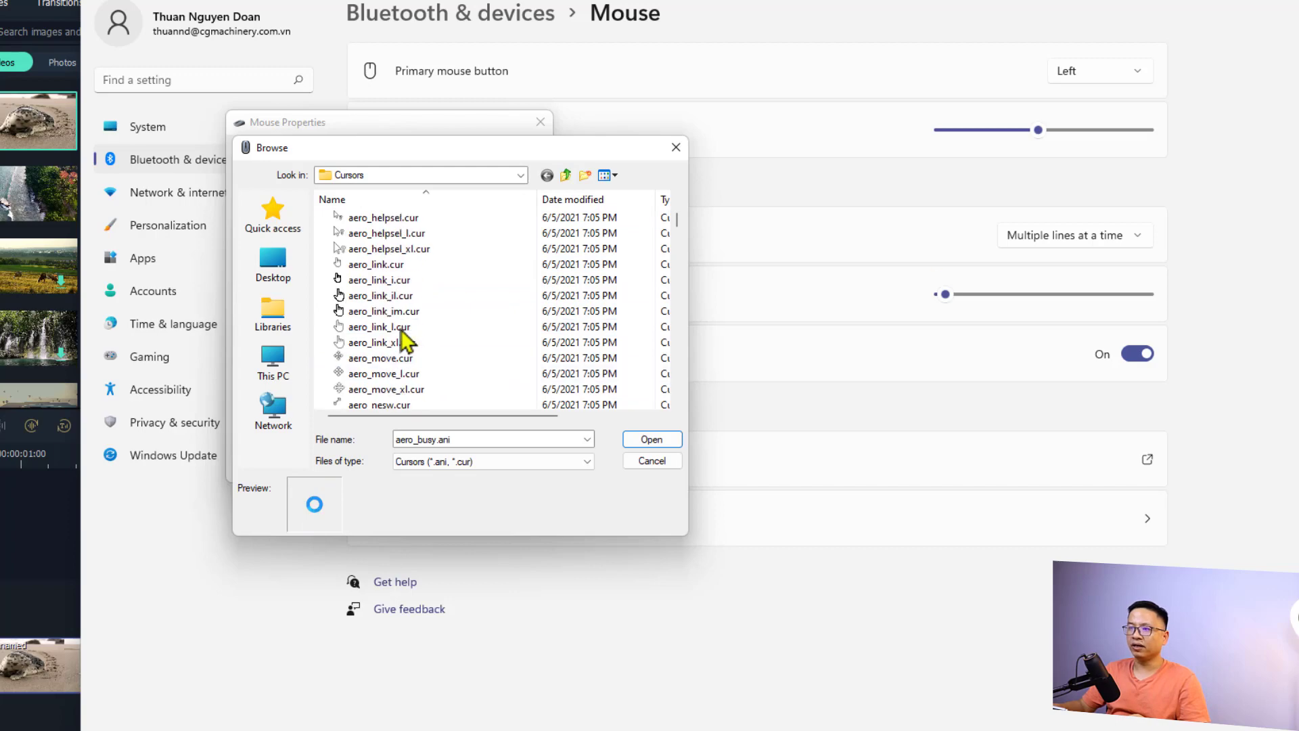
scroll(405, 340, "up", 3)
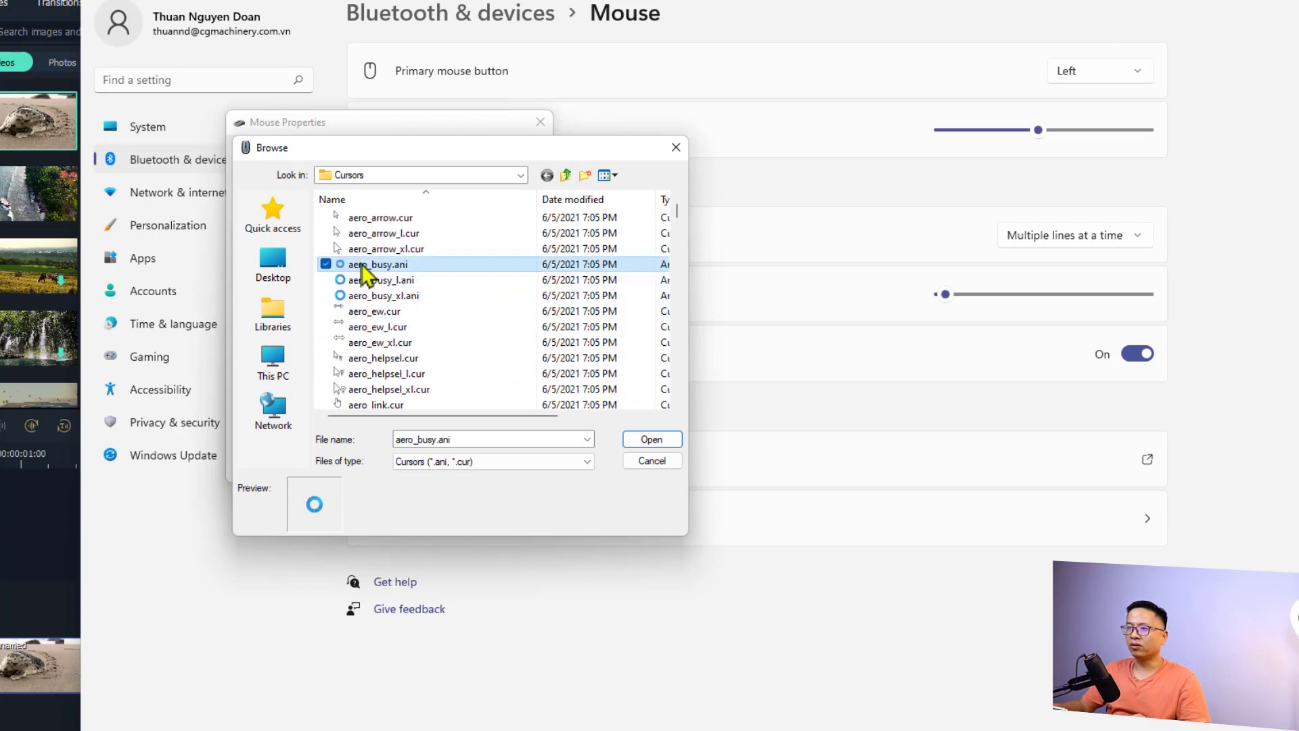
left_click(651, 440)
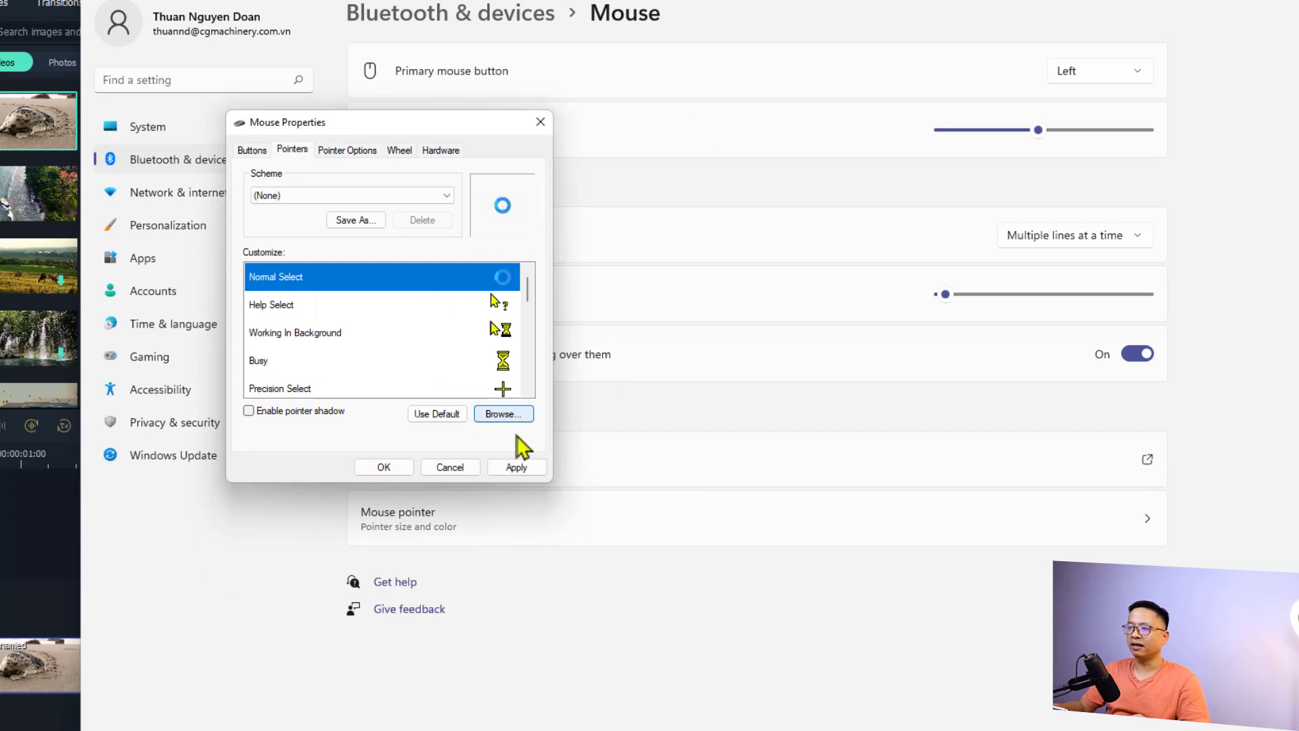
left_click(514, 467)
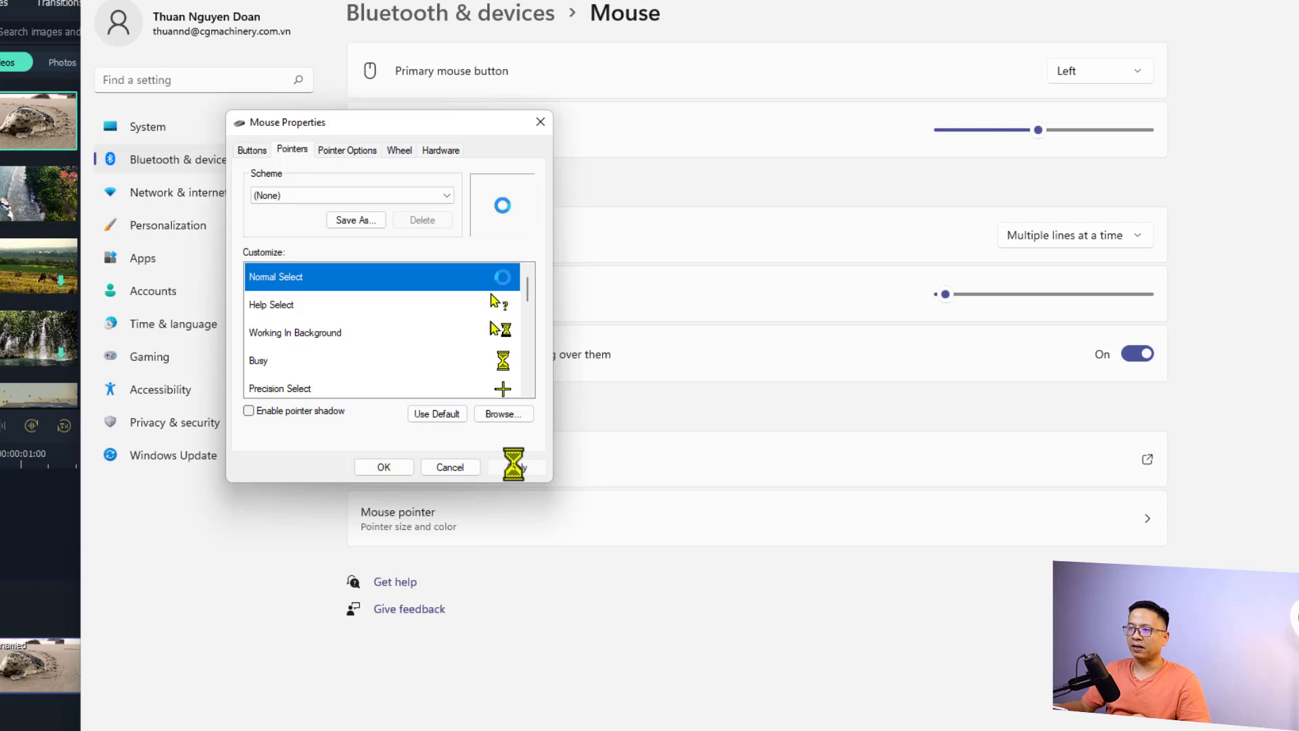
Step: Save the pointer change with OK, then bring Mouse Properties back up
left_click(384, 467)
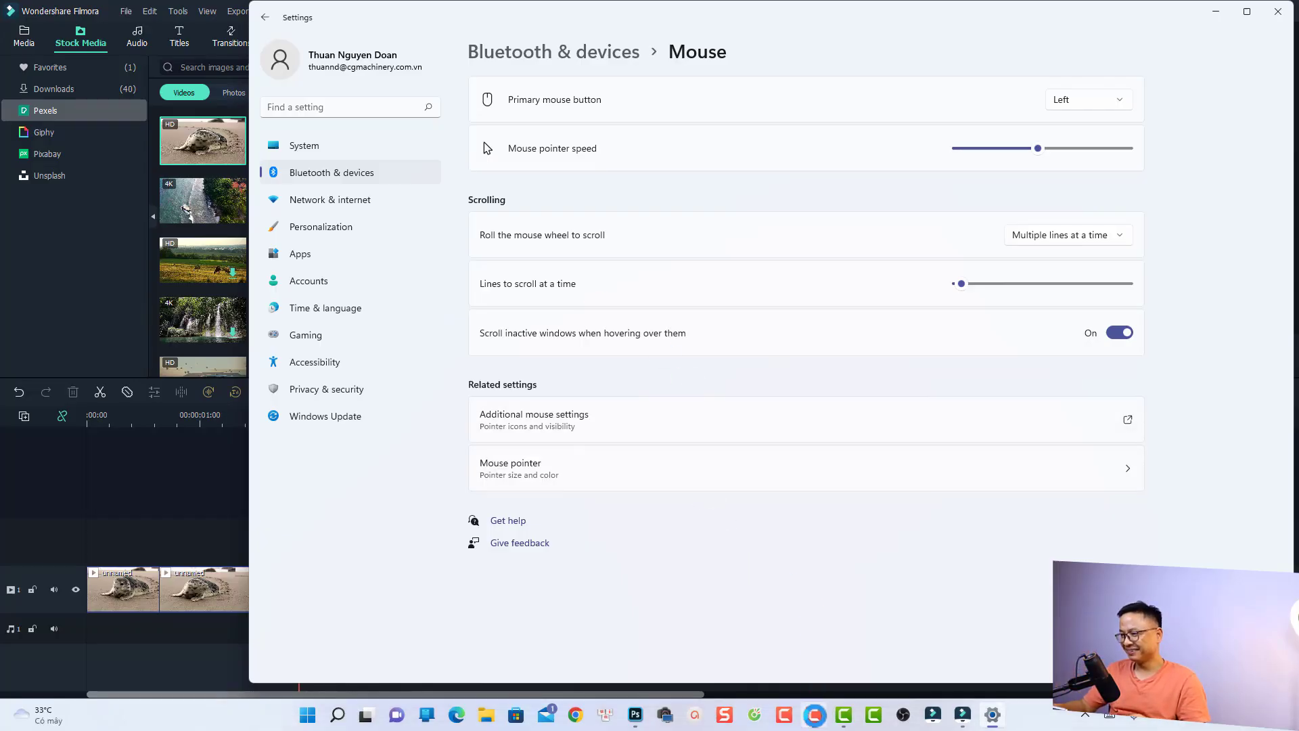
left_click(814, 715)
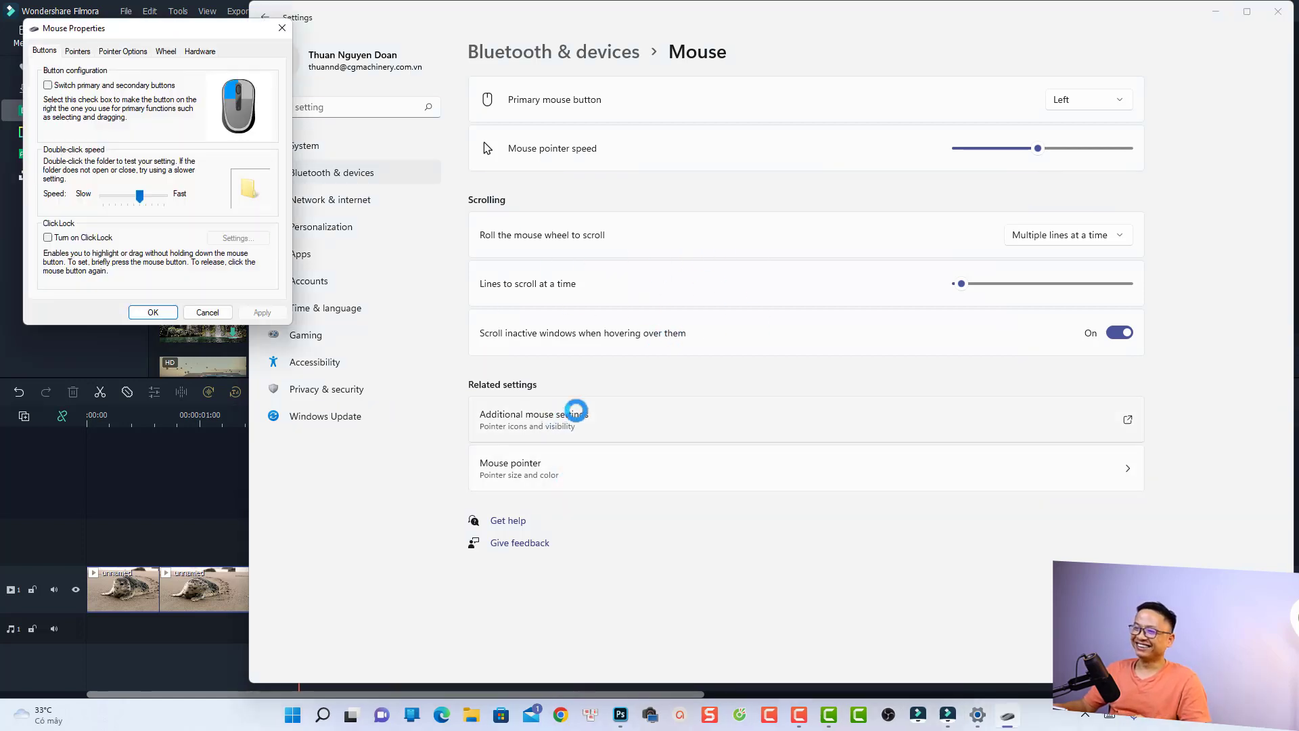
Step: Restore Normal Select to the default arrow on the Pointers tab, apply, and close
left_click(77, 51)
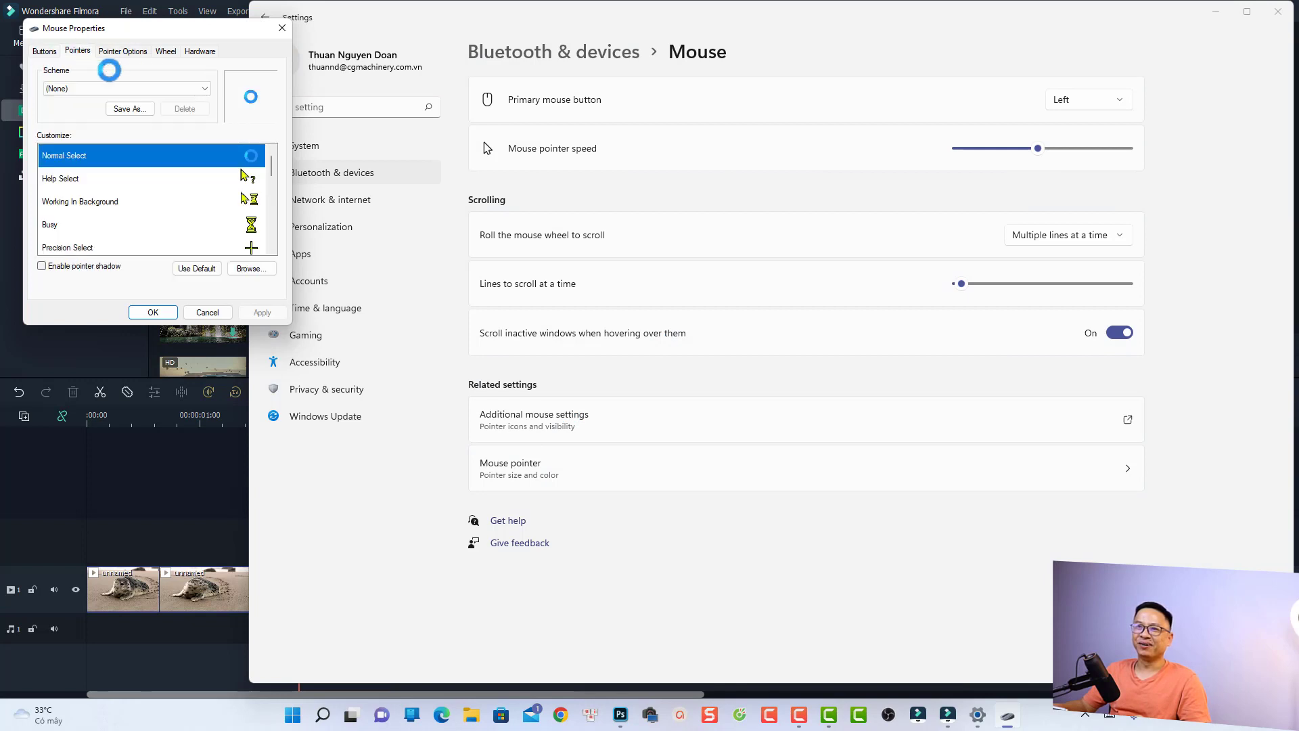
left_click(195, 270)
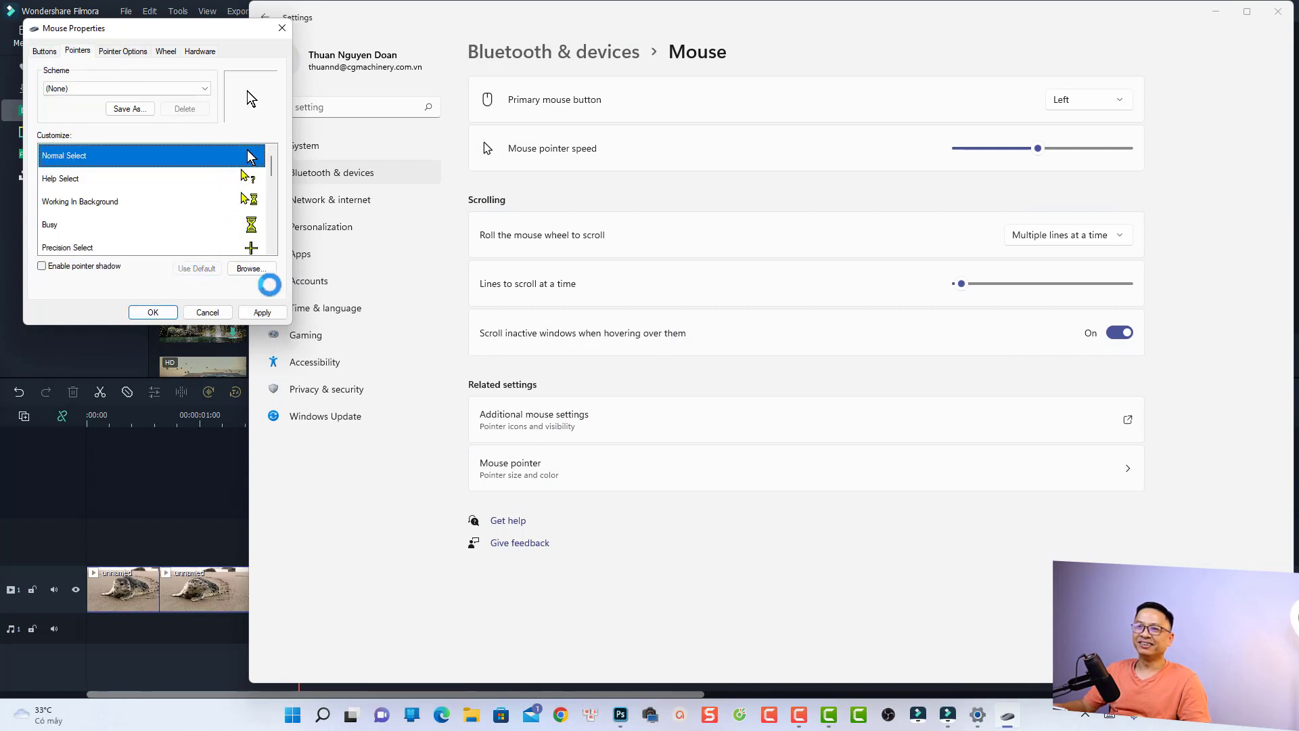
left_click(259, 311)
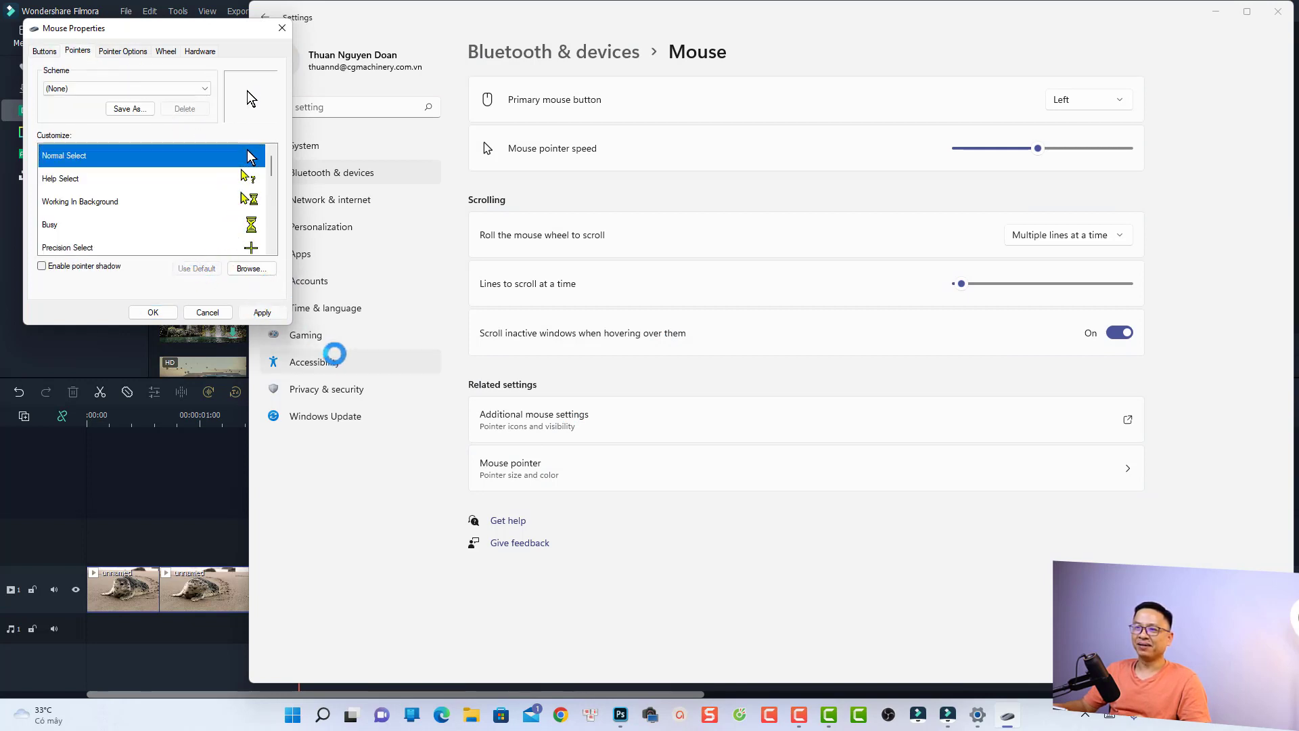
left_click(163, 315)
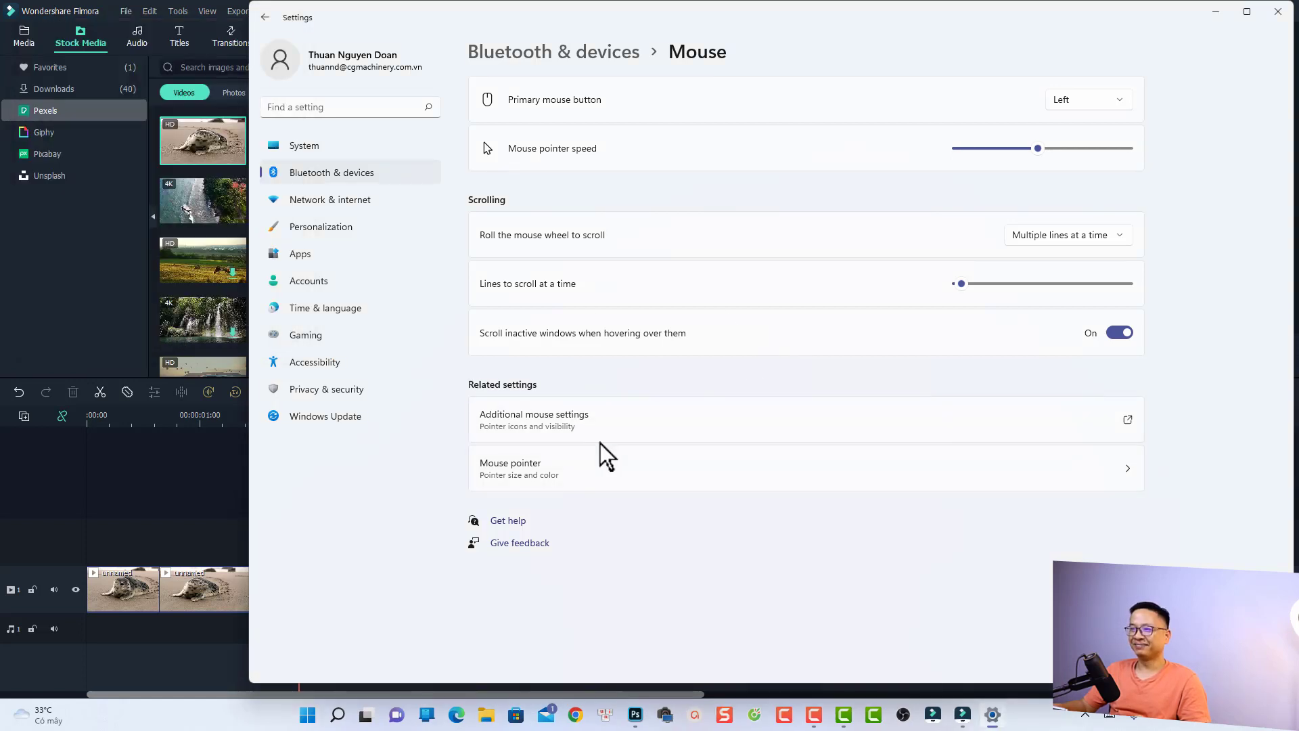